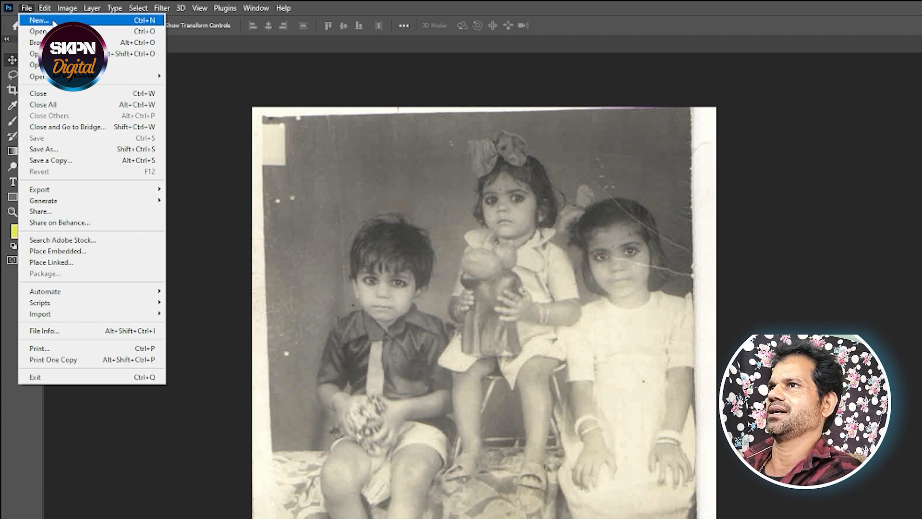
# Create a new white RGB document from the Landscape 6 x 4 in photo preset at 300 ppi.
pyautogui.click(53, 22)
pyautogui.click(360, 116)
pyautogui.click(521, 235)
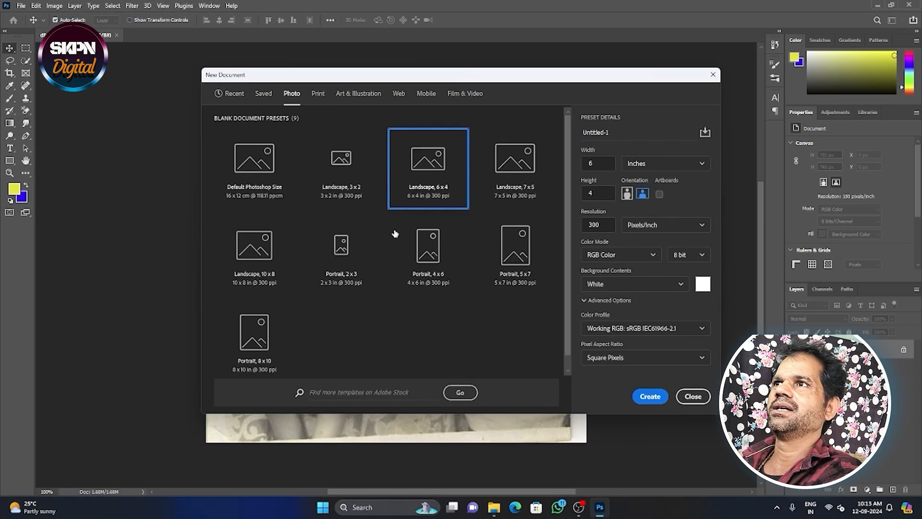
pyautogui.click(649, 397)
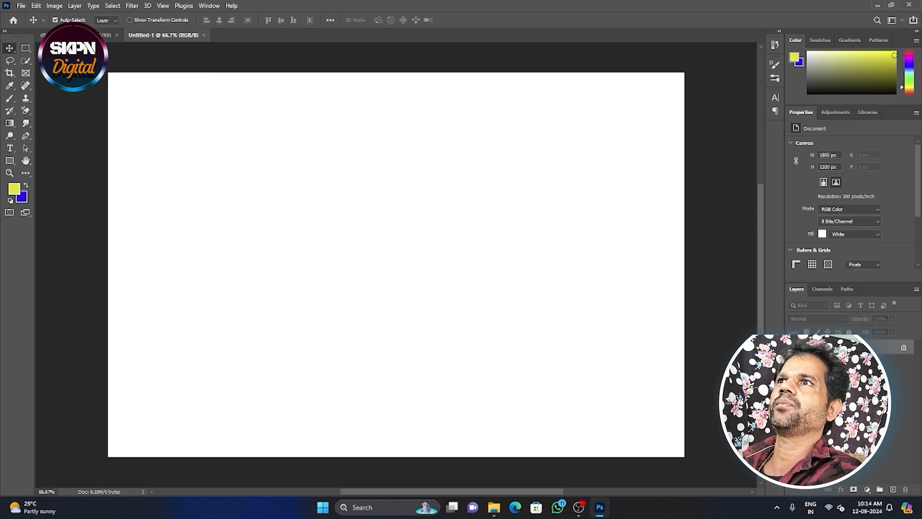
# Duplicate the old photo's Background layer and adjust the copy with Levels, using input values 49, 0.89 and 234.
pyautogui.click(103, 35)
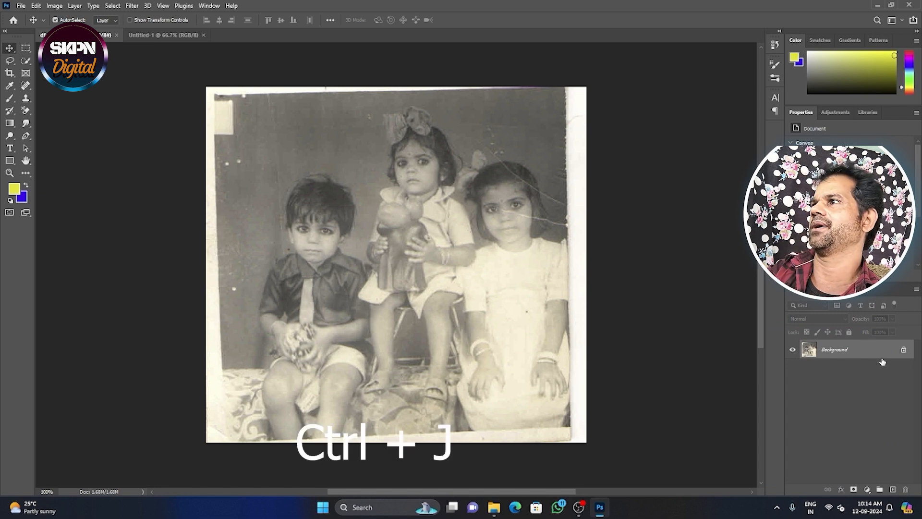
pyautogui.hotkey('ctrl', 'j')
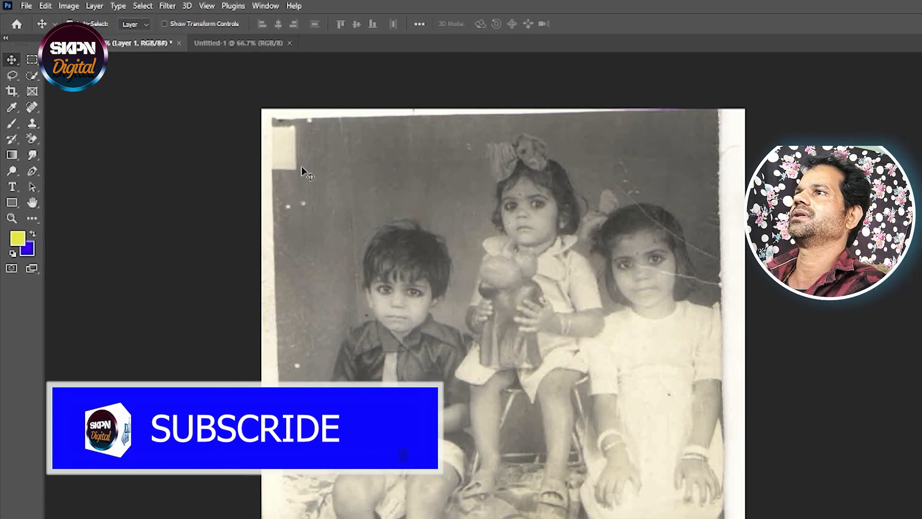
pyautogui.click(47, 6)
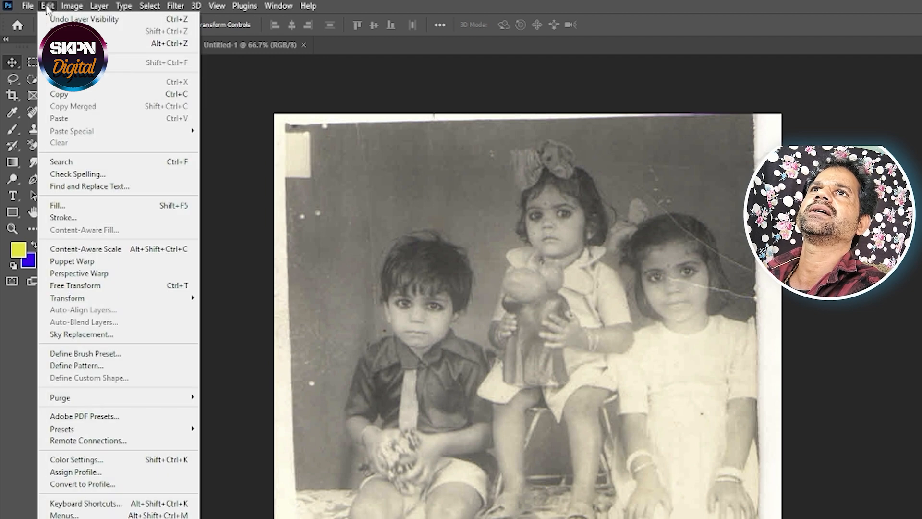
pyautogui.moveTo(72, 10)
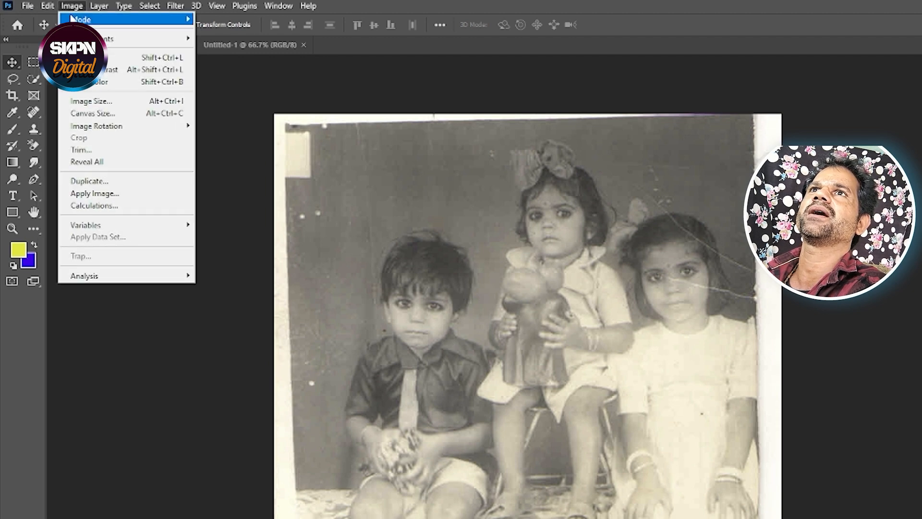
pyautogui.moveTo(144, 38)
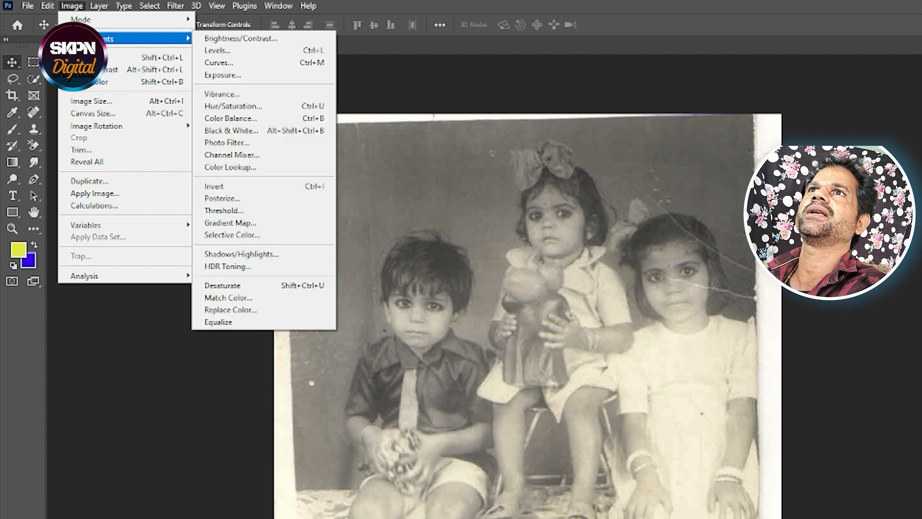
pyautogui.click(220, 51)
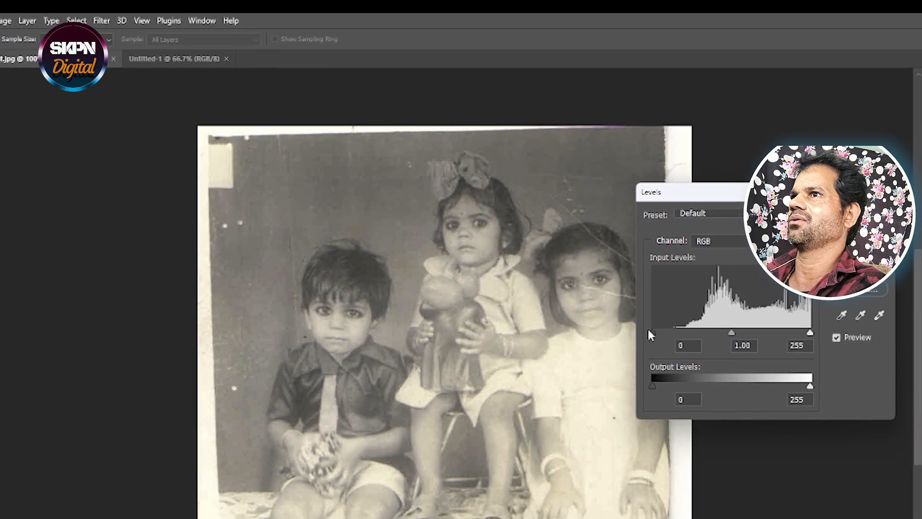
pyautogui.moveTo(651, 333); pyautogui.dragTo(610, 320)
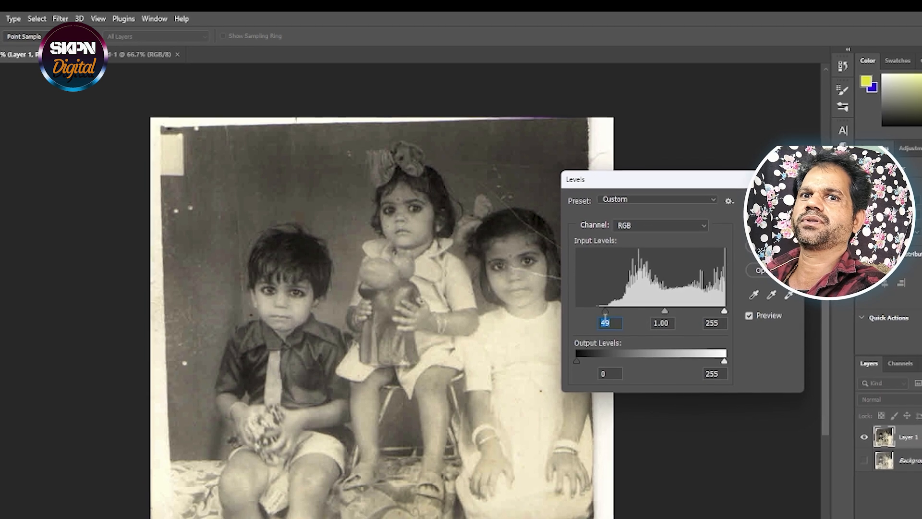
pyautogui.moveTo(724, 311); pyautogui.dragTo(712, 312)
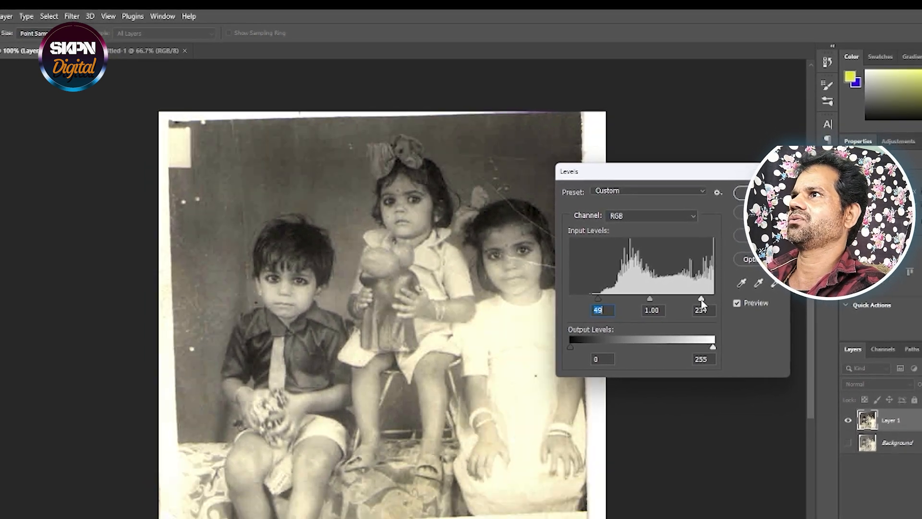
pyautogui.moveTo(649, 298)
pyautogui.mouseDown()
pyautogui.moveTo(658, 300)
pyautogui.moveTo(646, 287)
pyautogui.mouseUp()
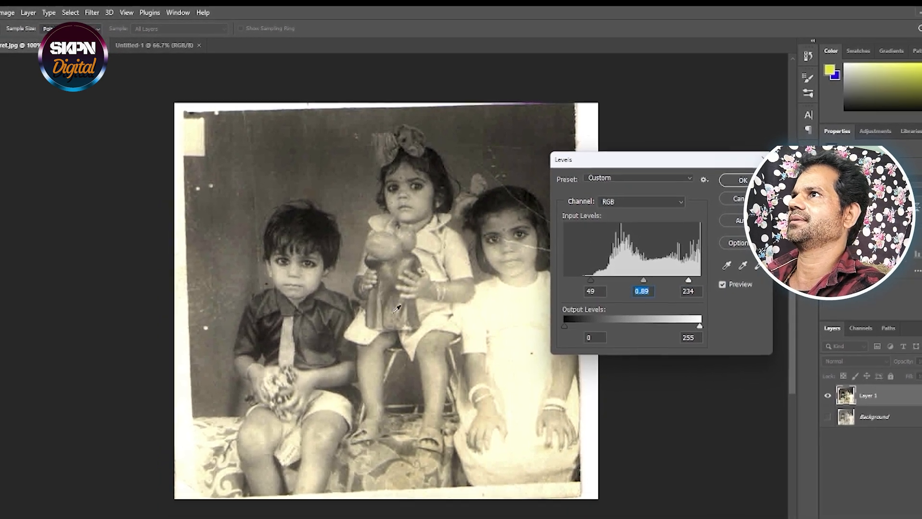
pyautogui.click(742, 181)
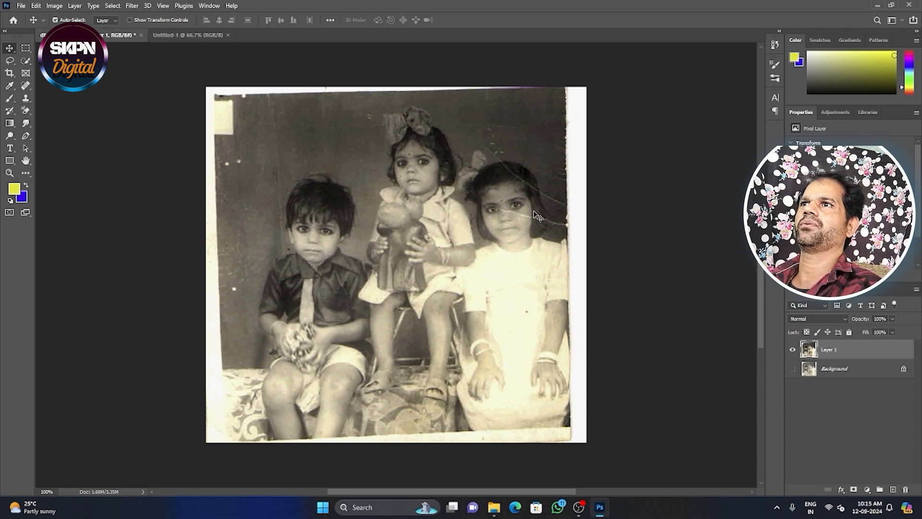
# Copy the entire adjusted photo layer and paste it into the blank Untitled-1 document.
pyautogui.hotkey('ctrl', 'a')
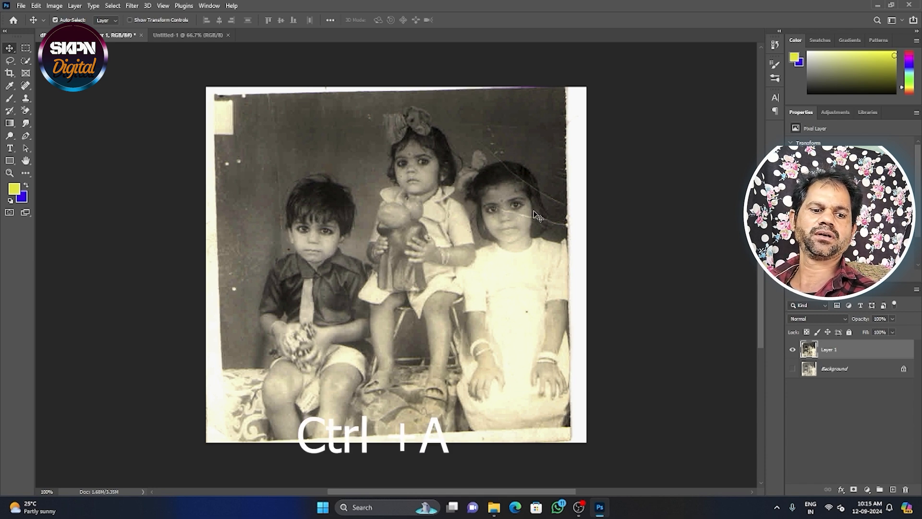
pyautogui.hotkey('ctrl', 'a')
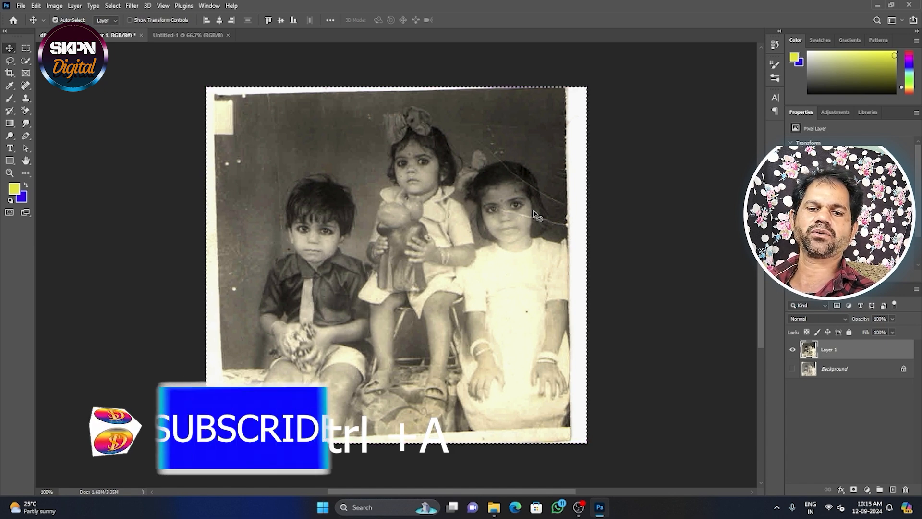
pyautogui.hotkey('ctrl', 'c')
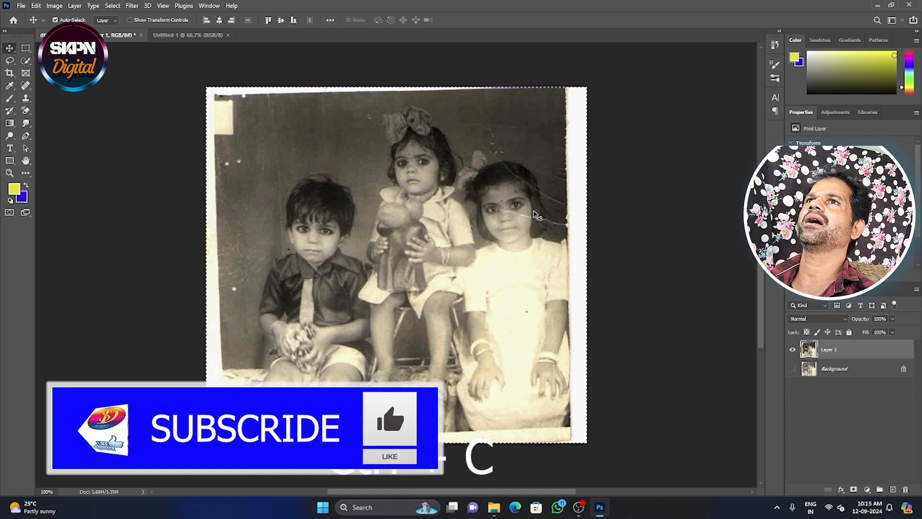
pyautogui.click(171, 35)
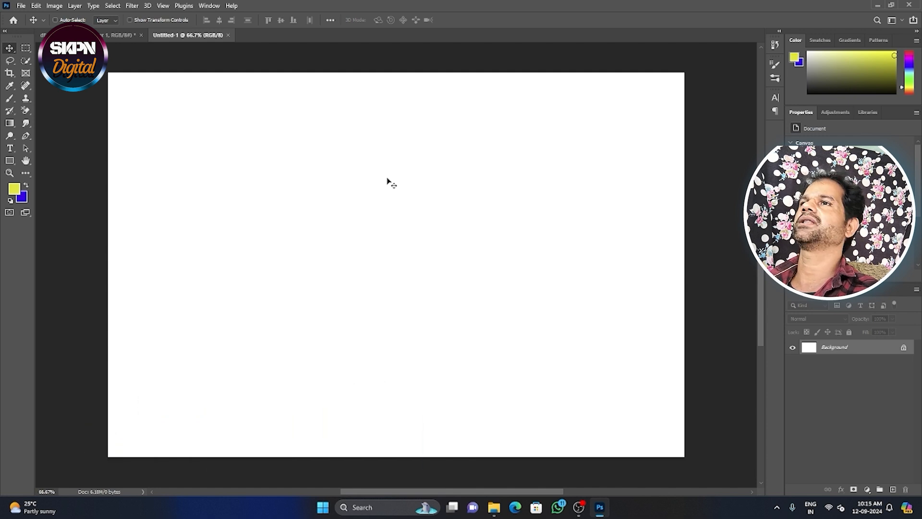
pyautogui.hotkey('ctrl', 'v')
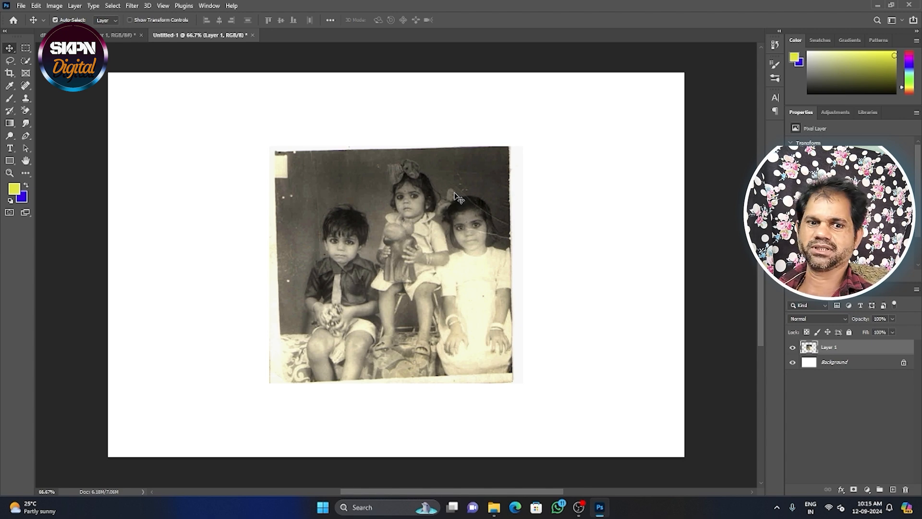
# Free Transform the pasted photo to about 197% width and 163% height, filling the canvas height and leaving narrow side margins.
pyautogui.press('ctrl')
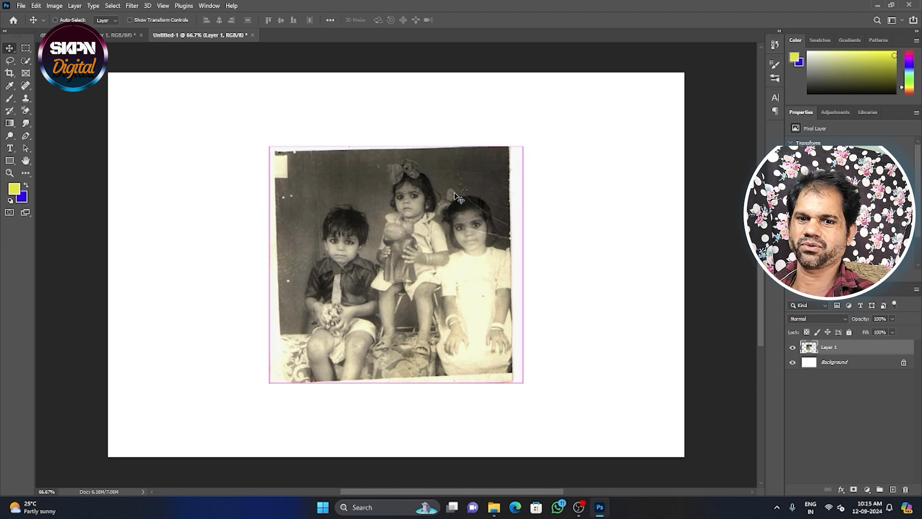
pyautogui.hotkey('ctrl', 't')
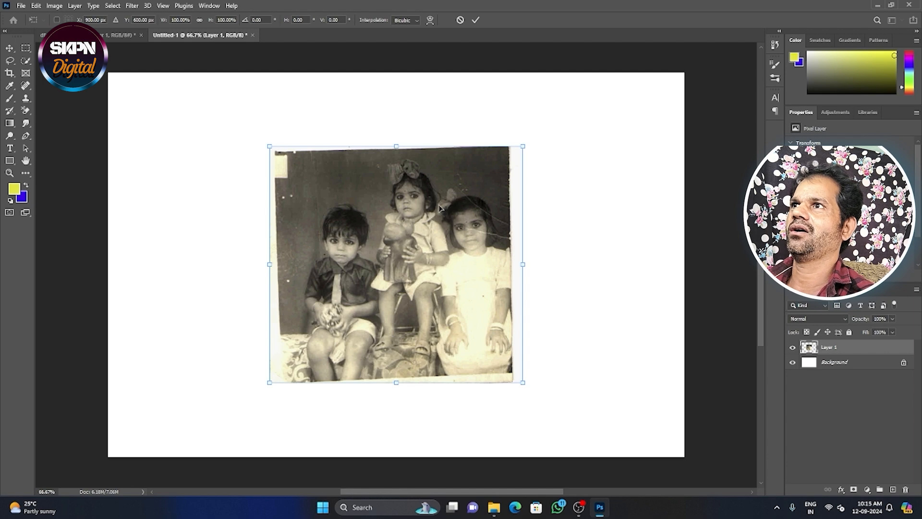
pyautogui.moveTo(424, 210); pyautogui.dragTo(262, 136)
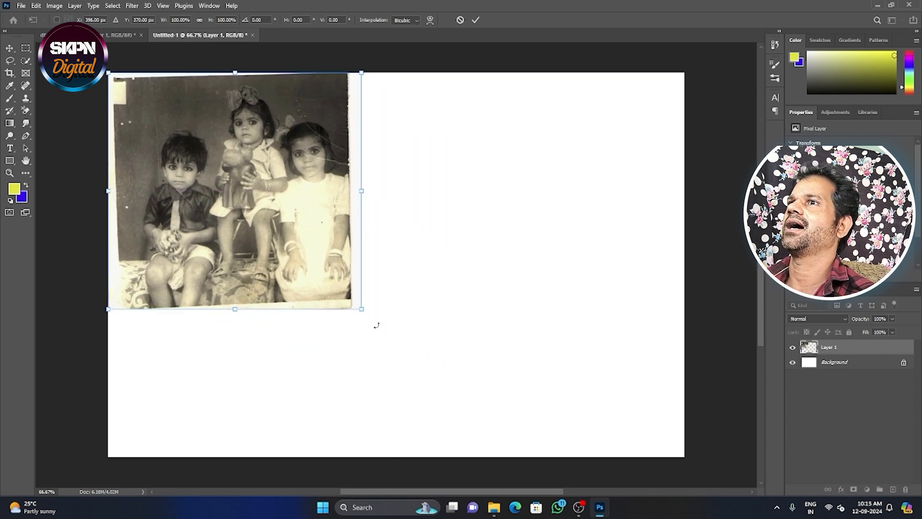
pyautogui.moveTo(361, 309); pyautogui.dragTo(552, 422)
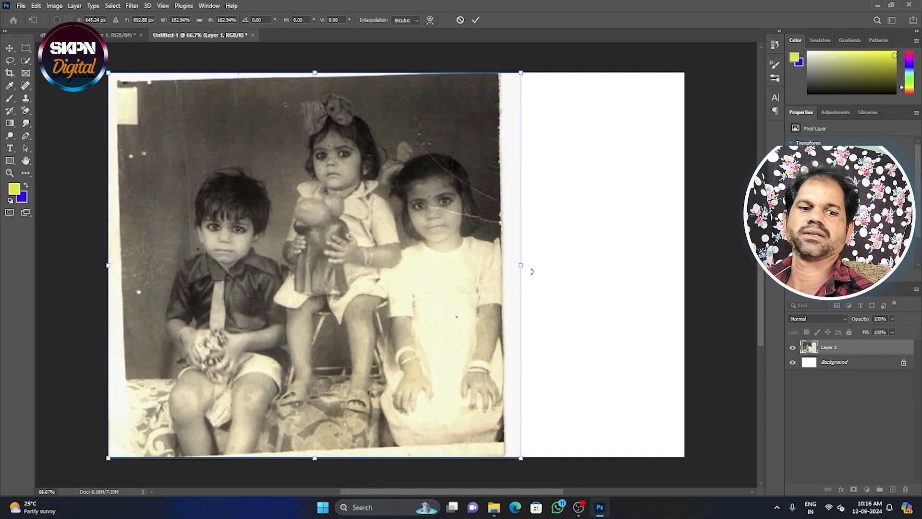
pyautogui.moveTo(521, 266); pyautogui.dragTo(612, 282)
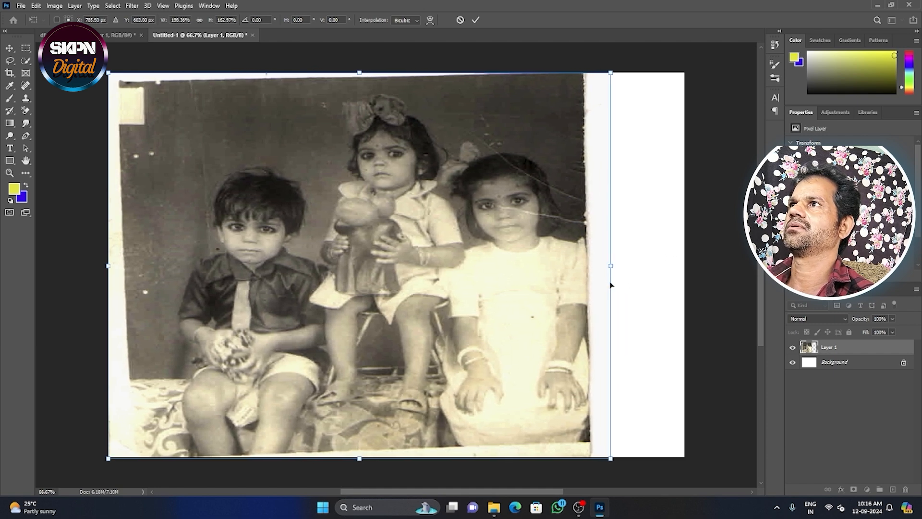
pyautogui.moveTo(408, 255); pyautogui.dragTo(439, 259)
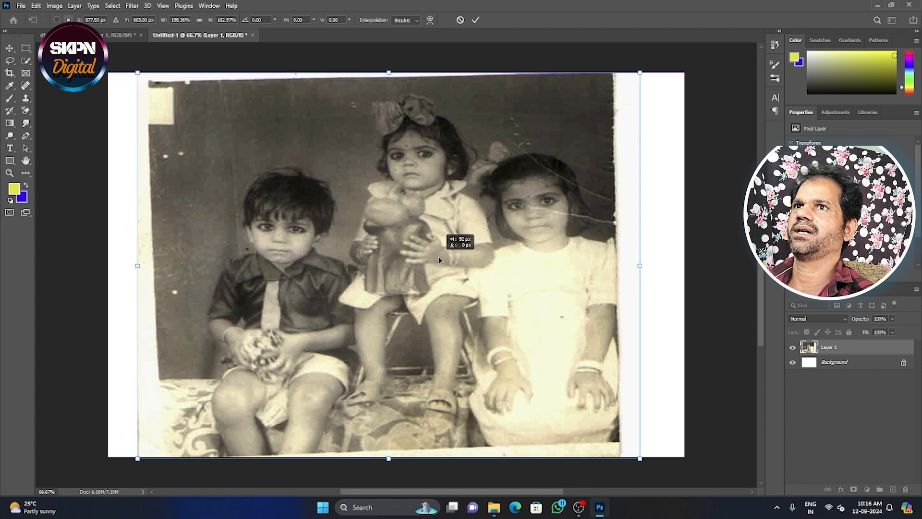
pyautogui.moveTo(136, 265)
pyautogui.mouseDown()
pyautogui.moveTo(152, 269)
pyautogui.moveTo(124, 268)
pyautogui.moveTo(148, 267)
pyautogui.mouseUp()
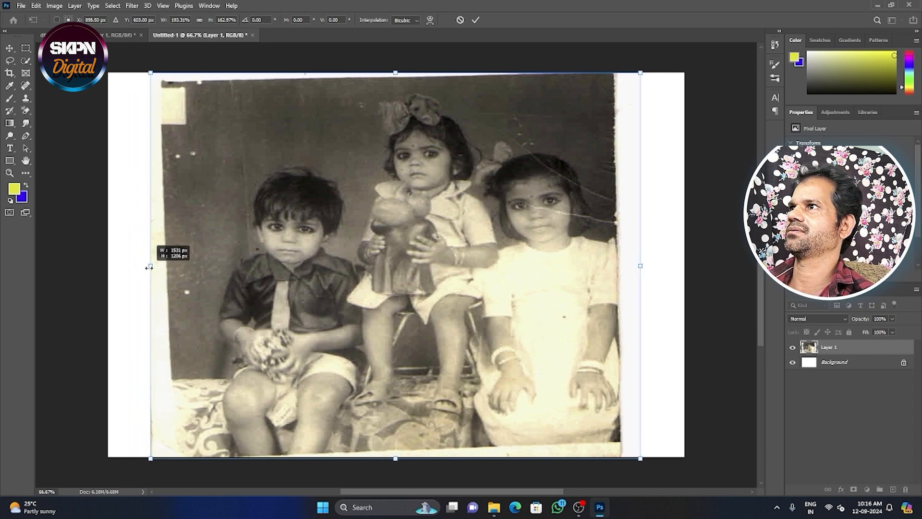
pyautogui.moveTo(637, 266); pyautogui.dragTo(650, 250)
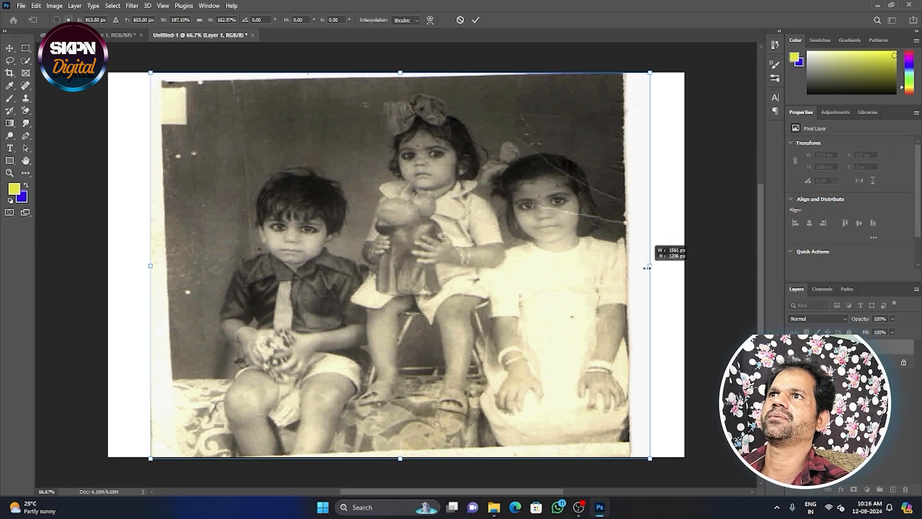
pyautogui.press('Return')
# Select the three children as the subject, invert the selection and delete the photo's old backdrop.
pyautogui.press('c')
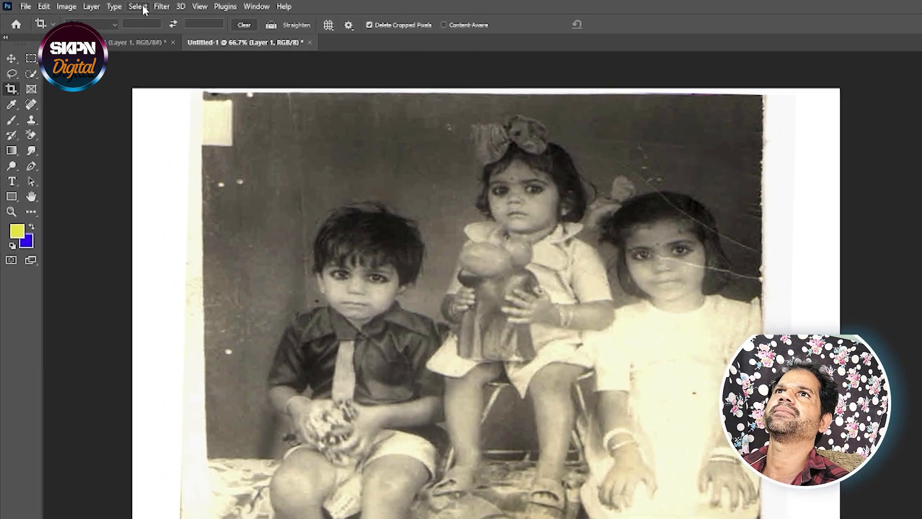
pyautogui.click(140, 7)
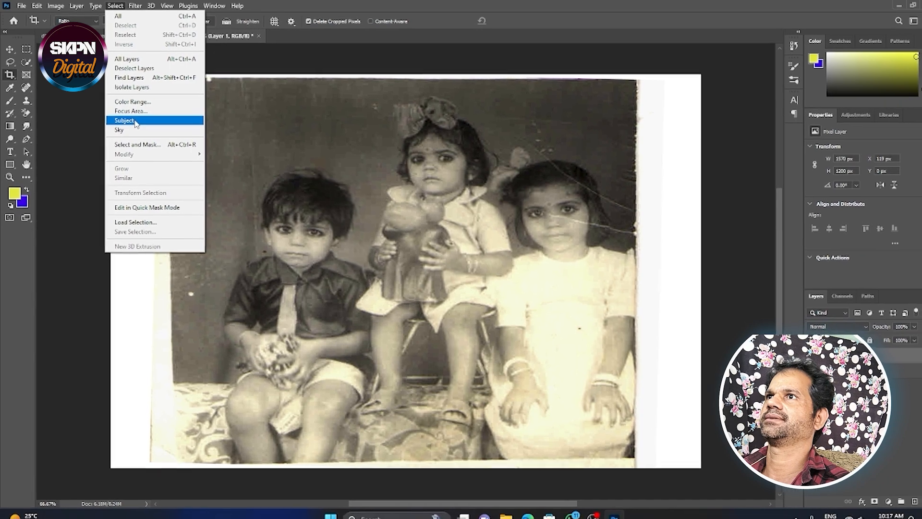
pyautogui.click(136, 127)
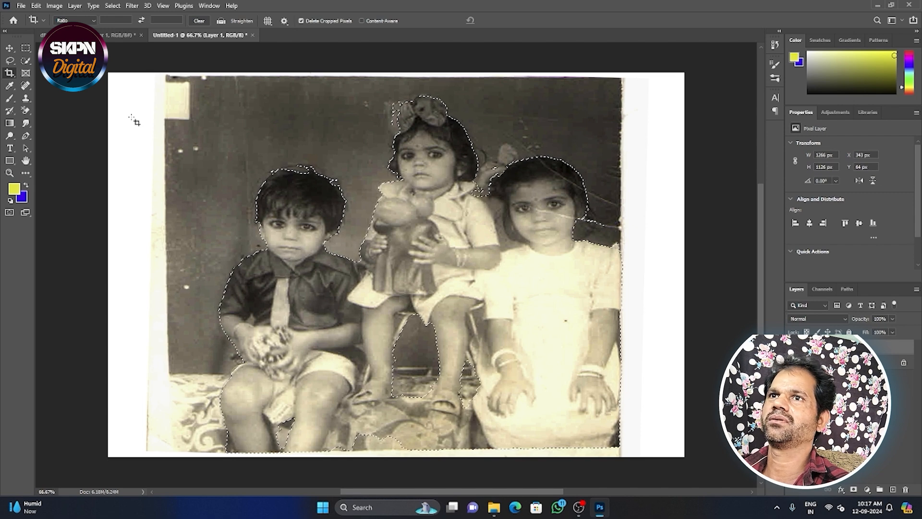
pyautogui.hotkey('ctrl', 'shift', 'i')
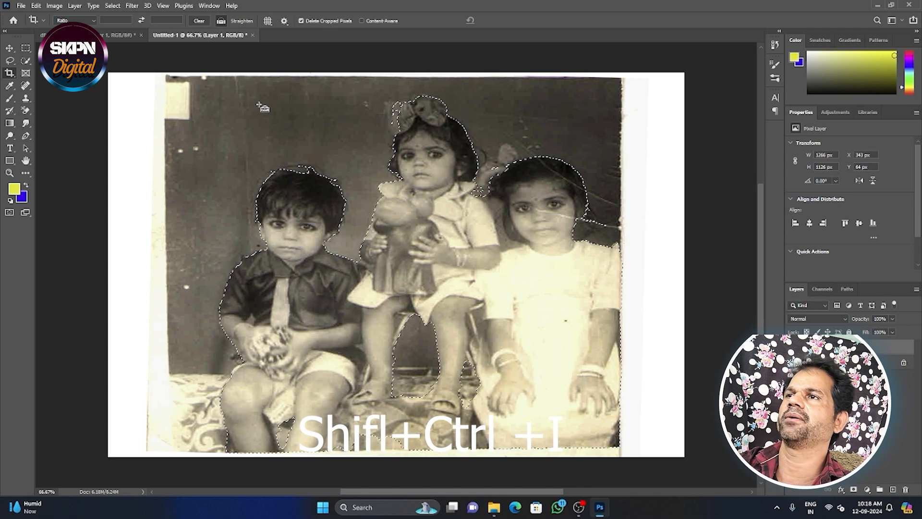
pyautogui.hotkey('ctrl', 'shift', 'i')
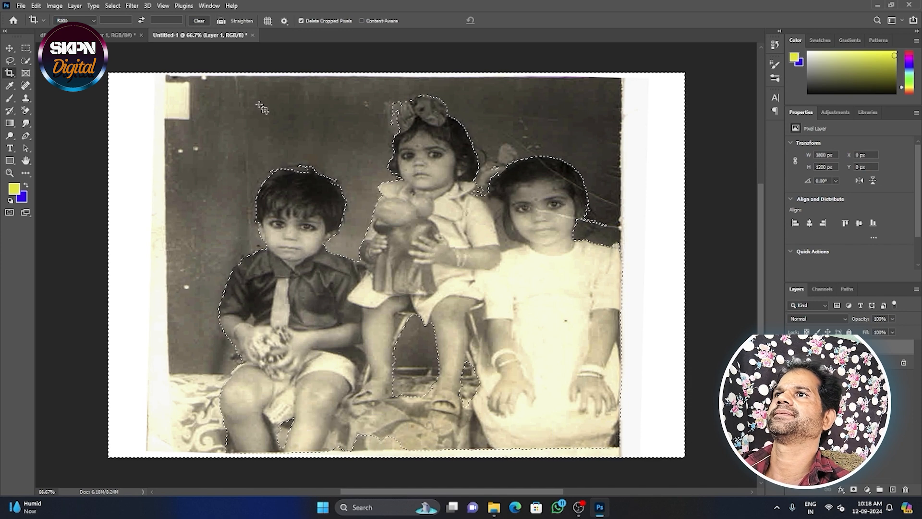
pyautogui.press('Delete')
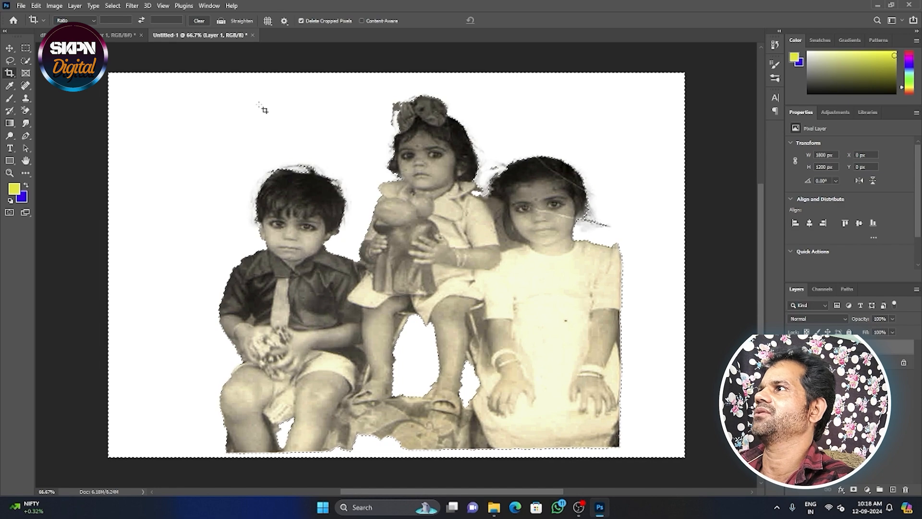
# Add a new layer directly above Background and fill it with solid blue using the Paint Bucket Tool.
pyautogui.click(847, 363)
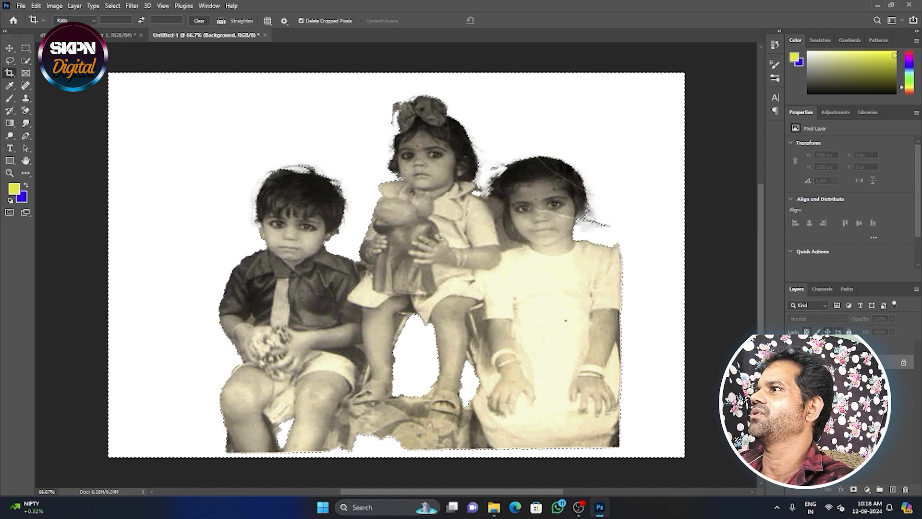
pyautogui.click(893, 490)
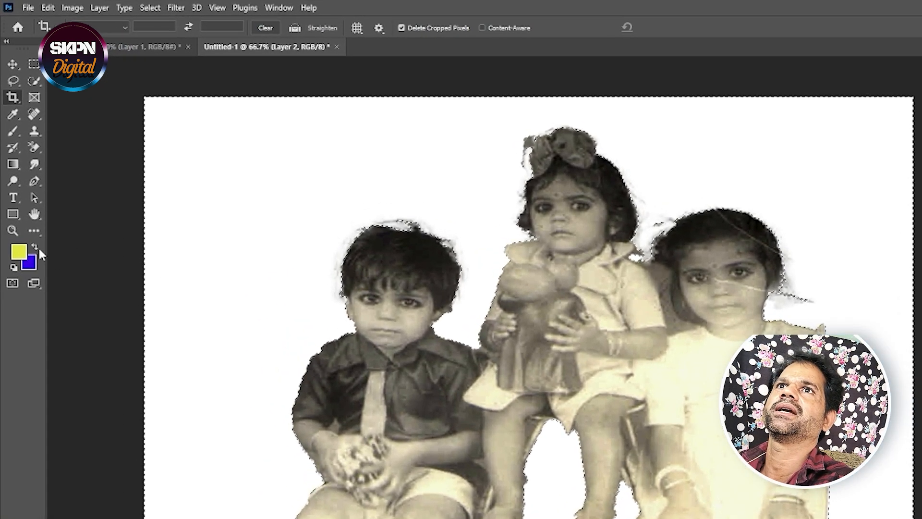
pyautogui.click(38, 248)
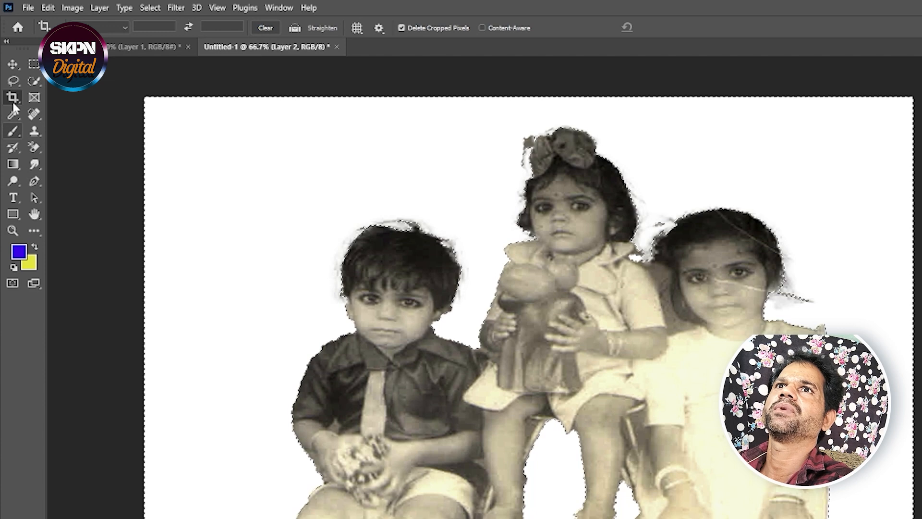
pyautogui.click(14, 166)
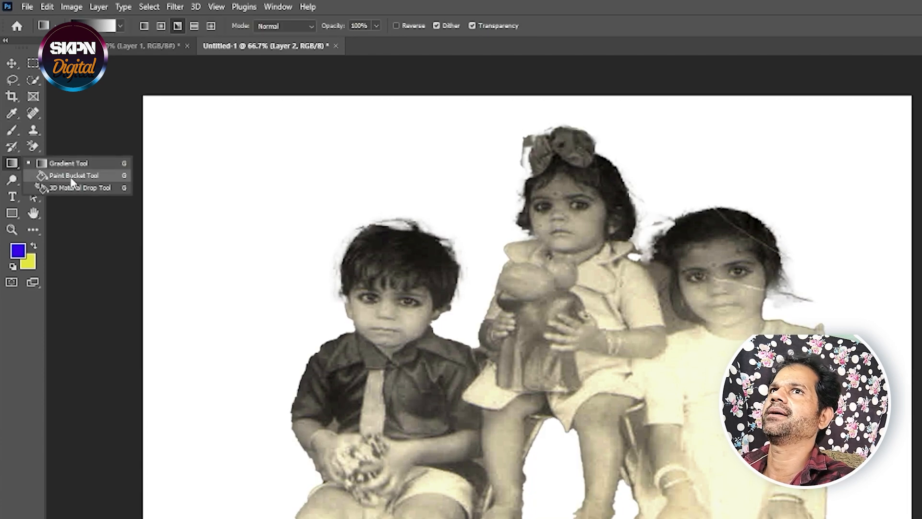
pyautogui.click(72, 177)
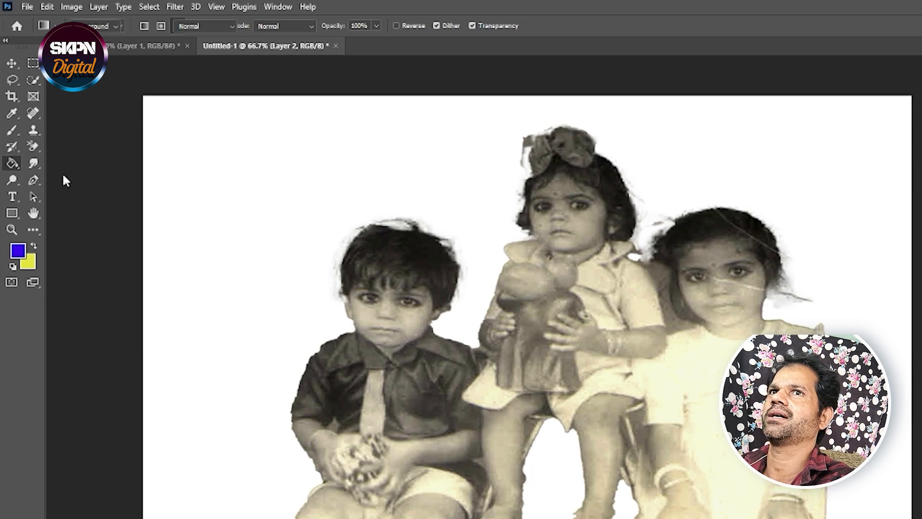
pyautogui.click(249, 215)
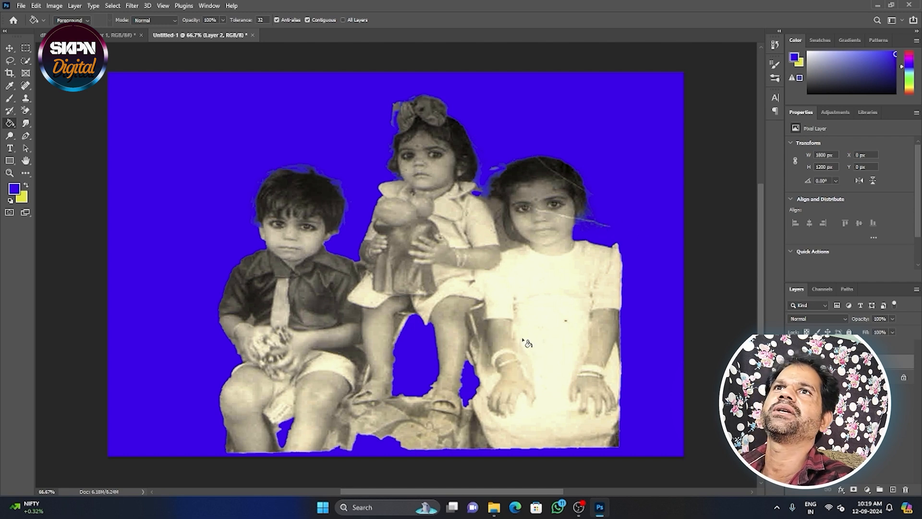
# Erase leftover backdrop fragments along the children's edges on the cutout layer with the Eraser Tool.
pyautogui.rightClick(29, 111)
pyautogui.click(54, 109)
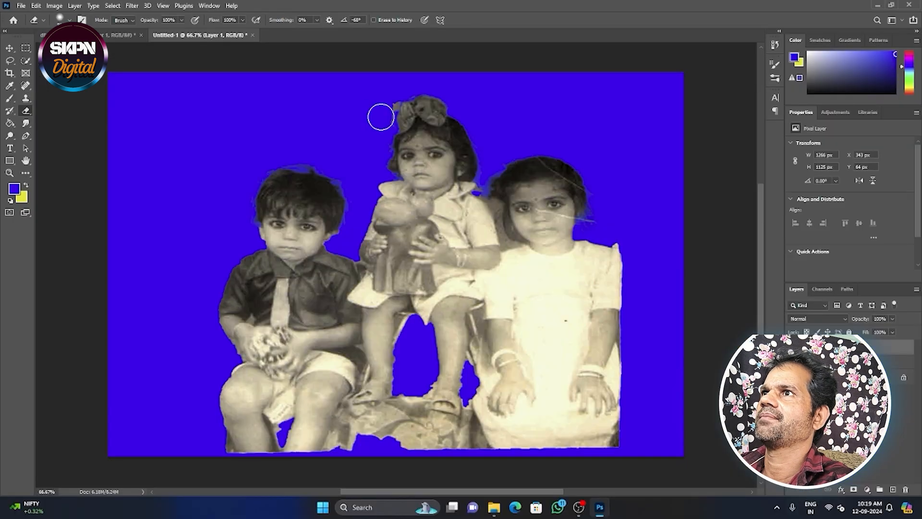
pyautogui.scroll(4, 483, 211)
pyautogui.scroll(-5, 483, 210)
pyautogui.scroll(2, 483, 210)
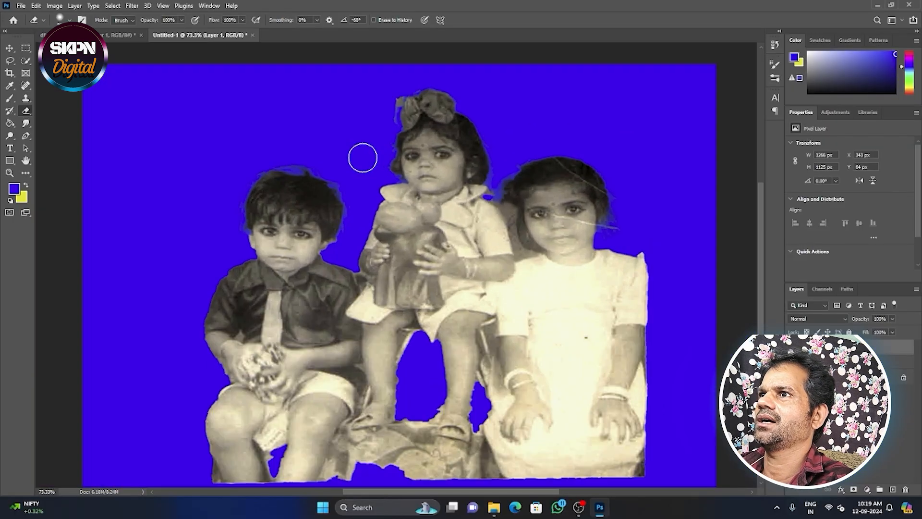
pyautogui.scroll(-1, 362, 158)
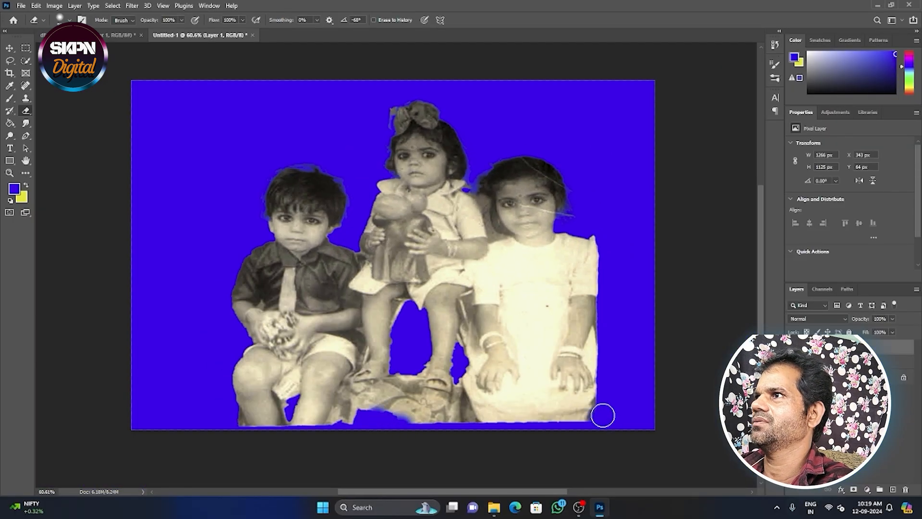
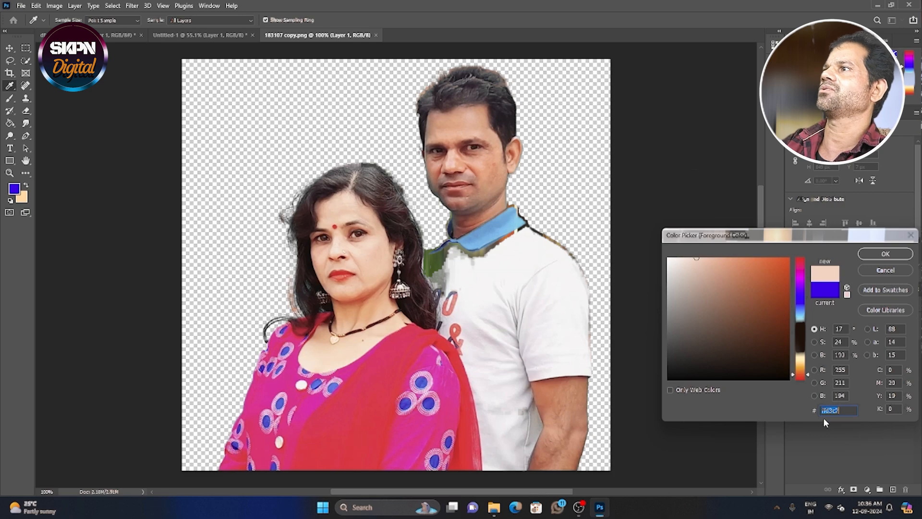
# Set the foreground color to the skin tone #ffd3c2 and return to the Untitled-1 document with the children.
pyautogui.click(886, 254)
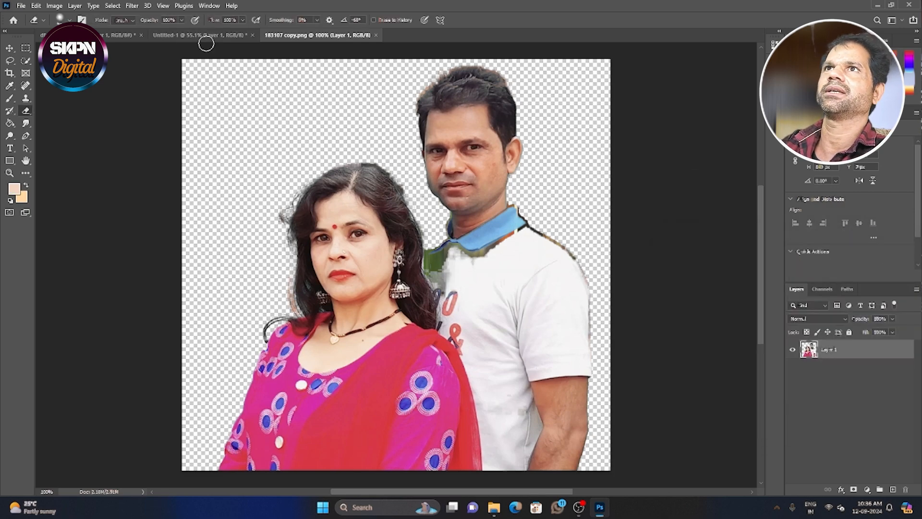
pyautogui.click(173, 37)
pyautogui.click(110, 35)
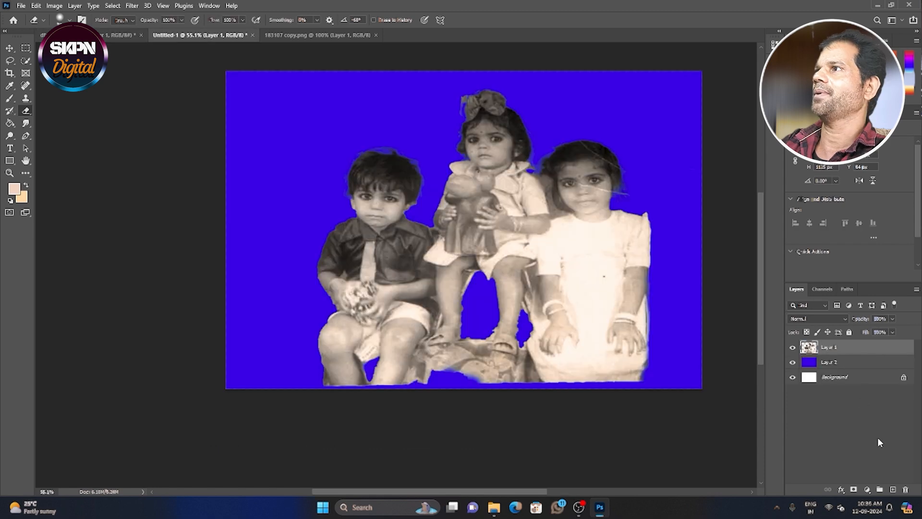
# Add a Solid Color fill layer in skin tone #ffd3c2 above the children's cutout layer.
pyautogui.click(867, 489)
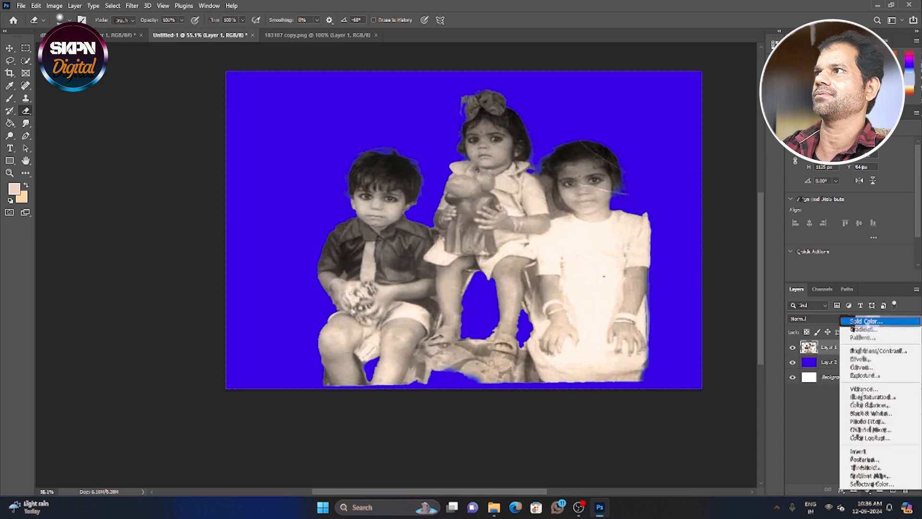
pyautogui.click(866, 321)
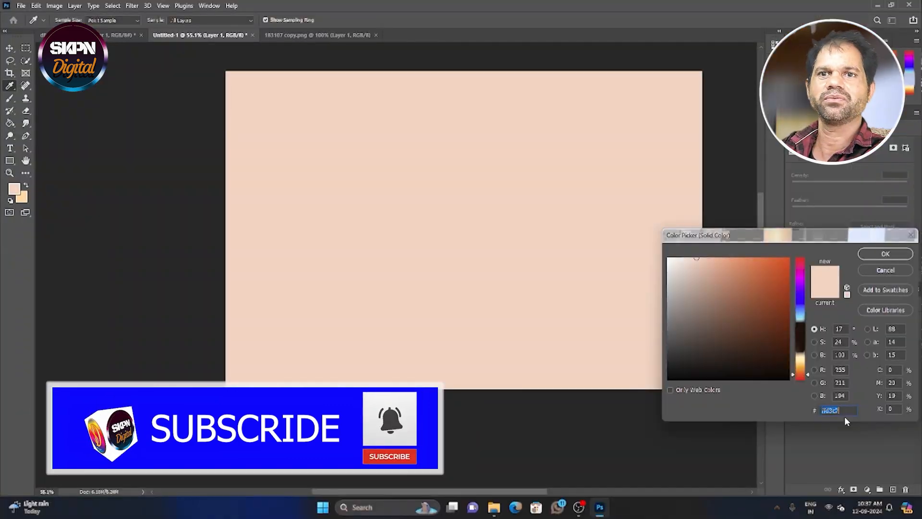
pyautogui.click(885, 253)
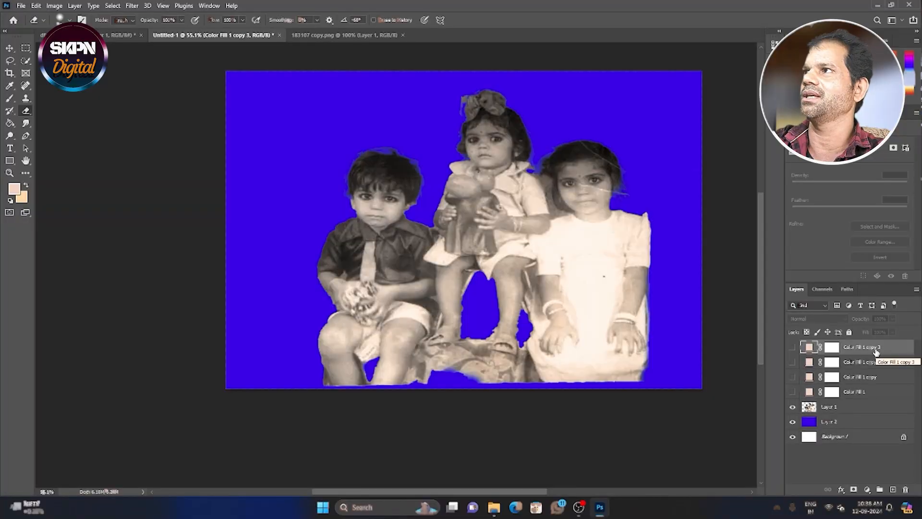
# Duplicate the hidden skin-tone fill layer repeatedly until there are eleven copies.
pyautogui.hotkey('ctrl', 'j')
pyautogui.hotkey('ctrl', 'j')
pyautogui.hotkey('ctrl', 'j')
pyautogui.hotkey('ctrl', 'j')
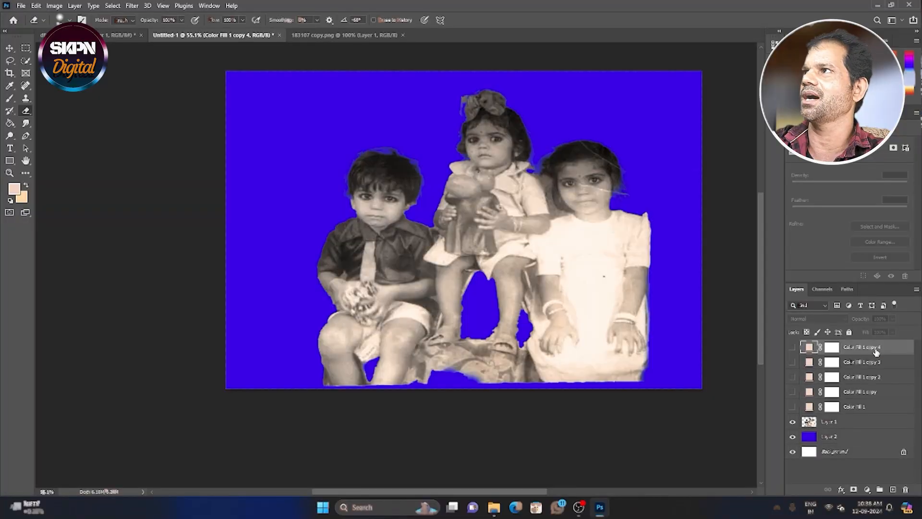
pyautogui.hotkey('ctrl', 'j')
pyautogui.hotkey('ctrl', 'j')
pyautogui.hotkey('ctrl', 'j')
pyautogui.hotkey('ctrl', 'j')
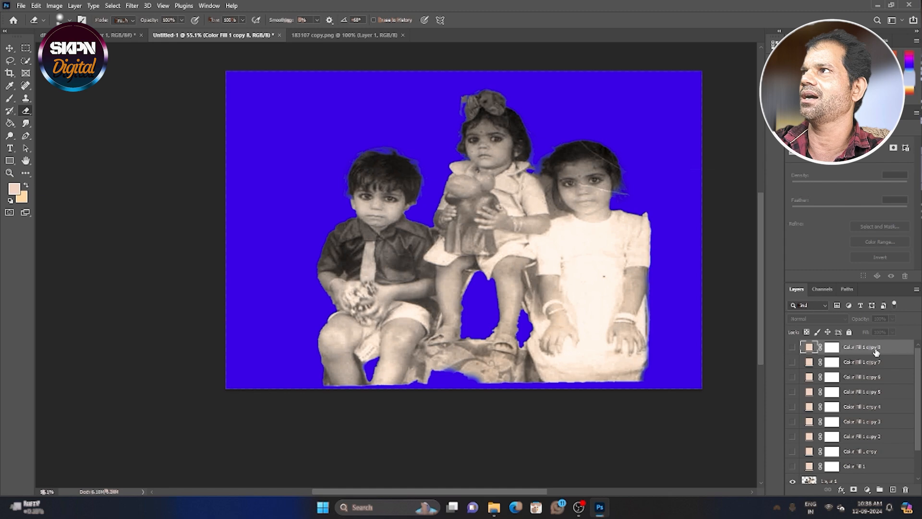
pyautogui.scroll(-5, 914, 444)
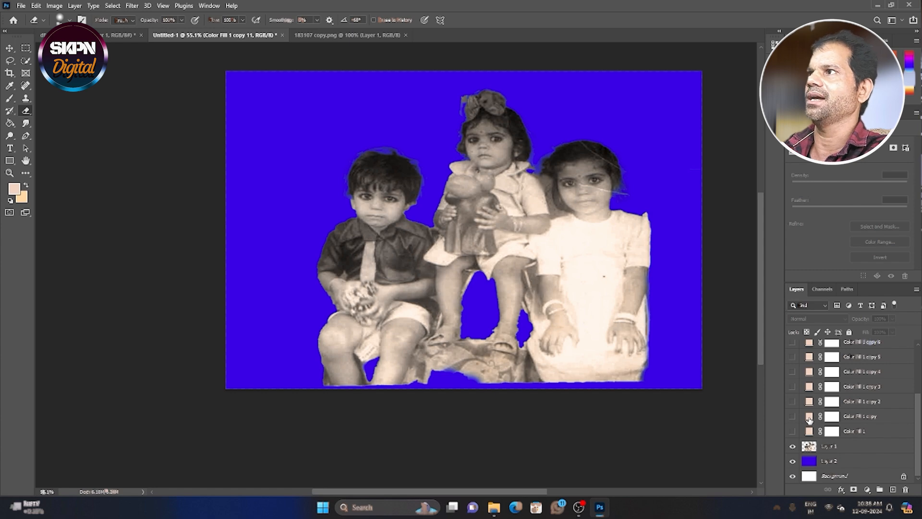
# Recolor the Color Fill 1 copy layer to blue-violet #666cdf and hide it again.
pyautogui.click(809, 418)
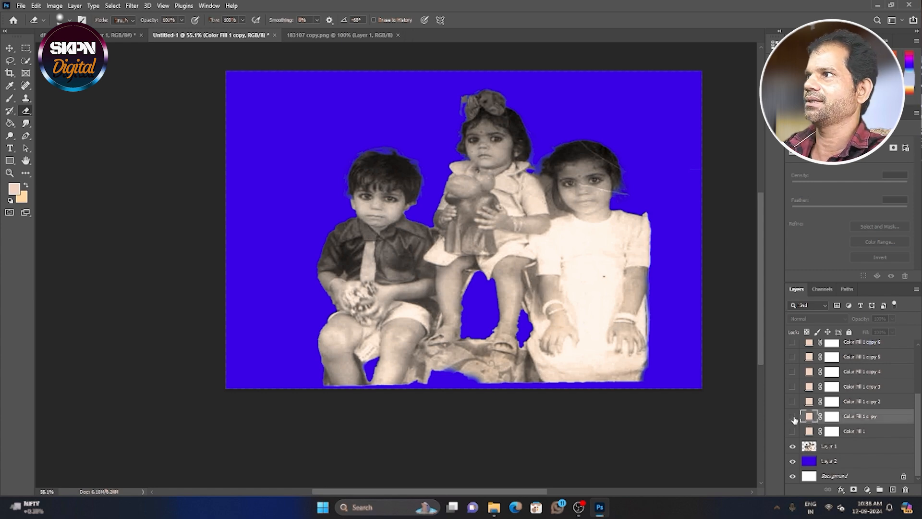
pyautogui.click(792, 417)
pyautogui.doubleClick(809, 417)
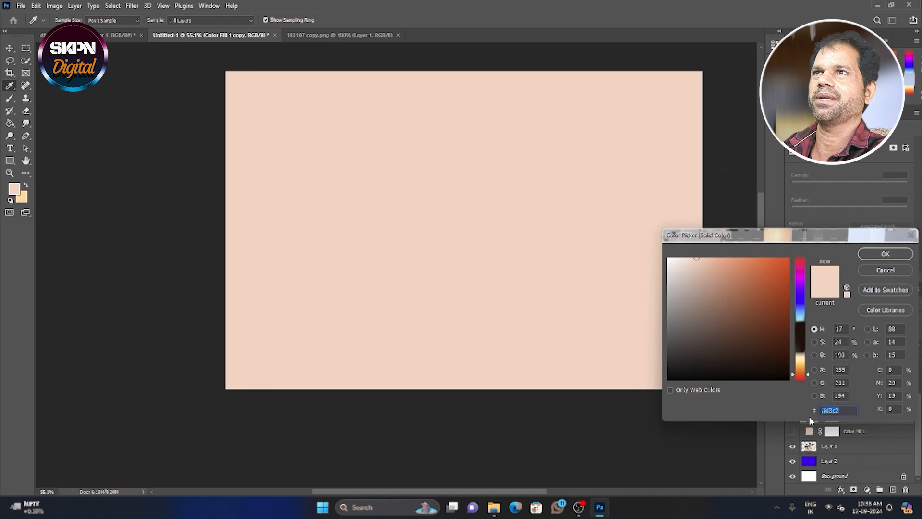
pyautogui.click(801, 300)
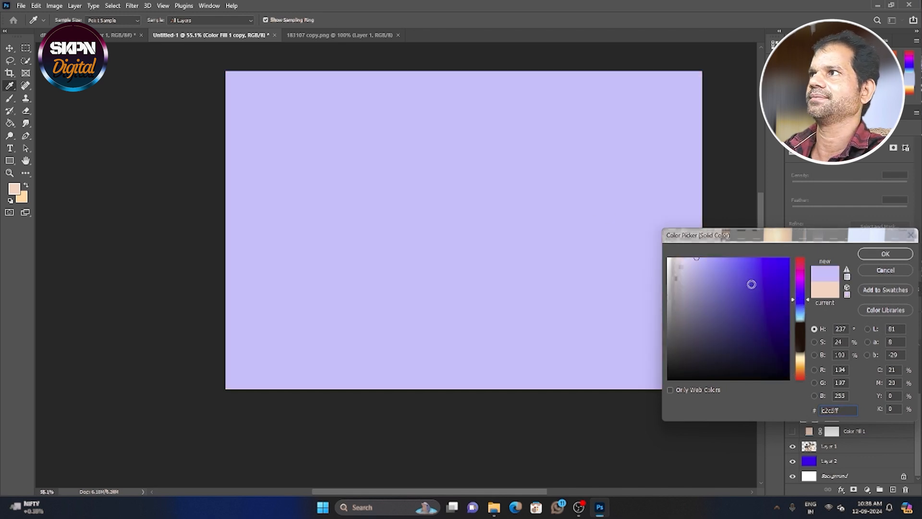
pyautogui.click(751, 284)
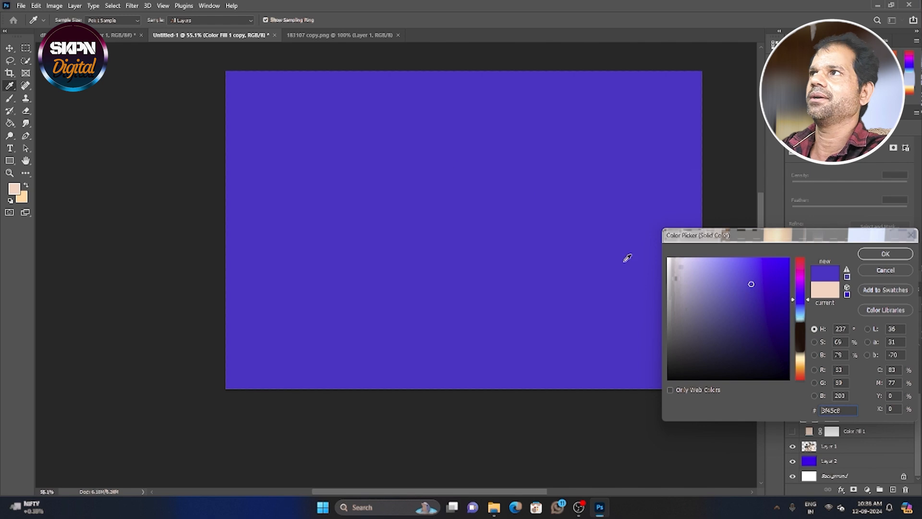
pyautogui.click(745, 297)
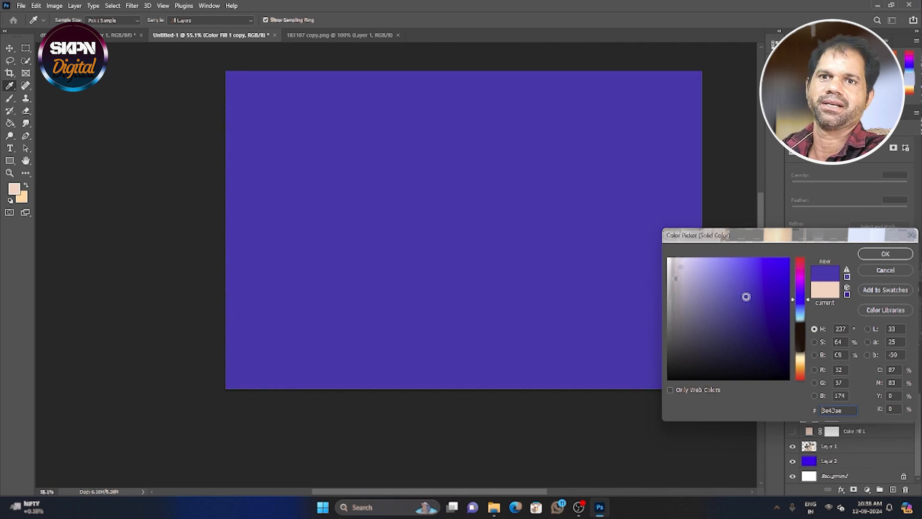
pyautogui.click(733, 272)
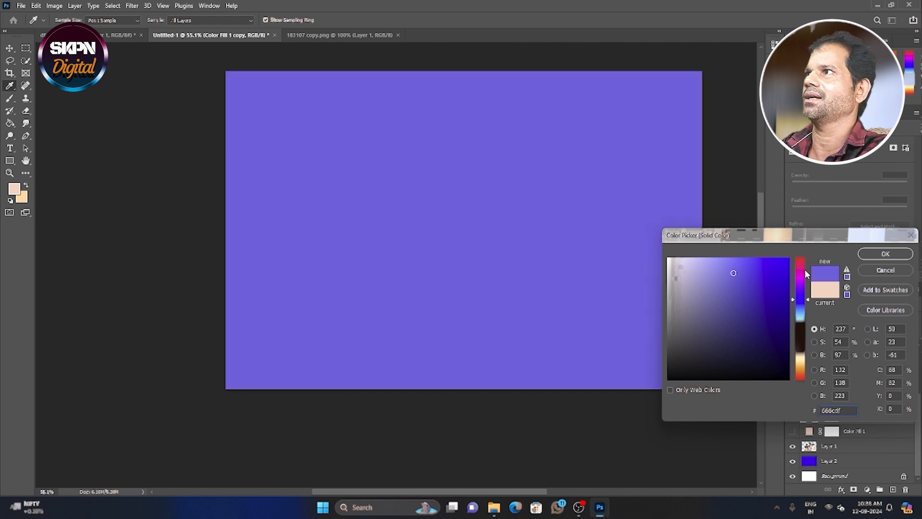
pyautogui.click(872, 255)
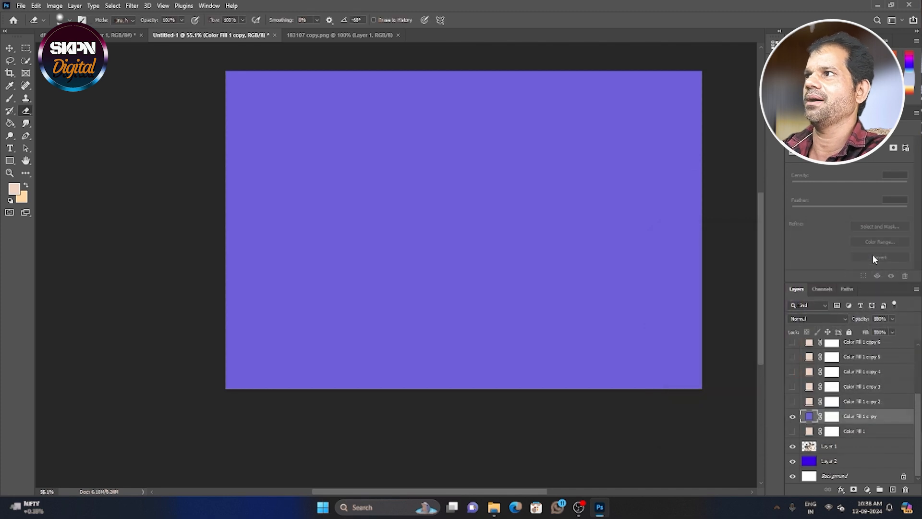
pyautogui.click(792, 415)
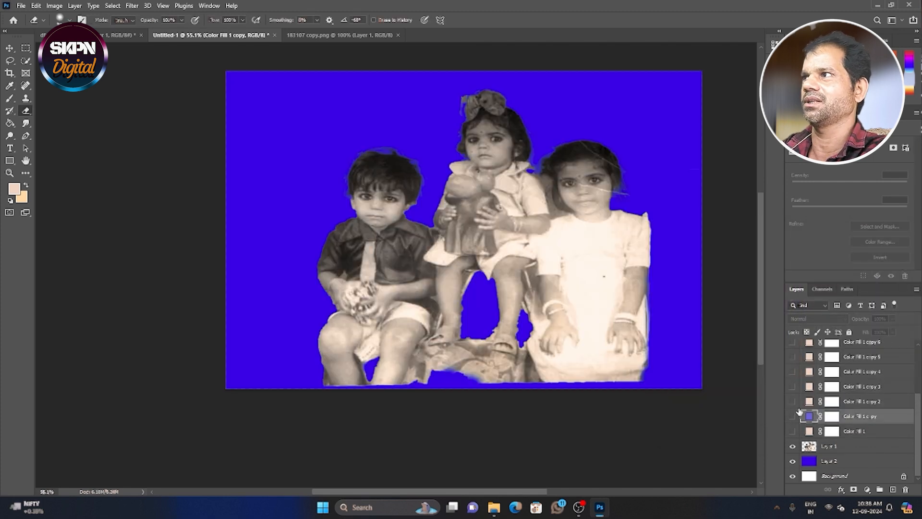
# Recolor the Color Fill 1 copy 2 layer to a light orange, starting from #f4aa40 and lightening it, and hide the layer again.
pyautogui.click(793, 400)
pyautogui.click(811, 402)
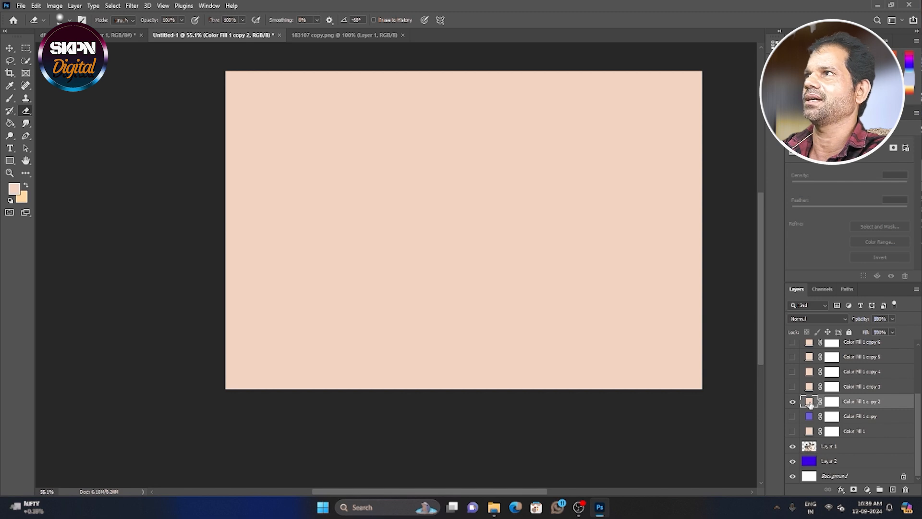
pyautogui.doubleClick(810, 402)
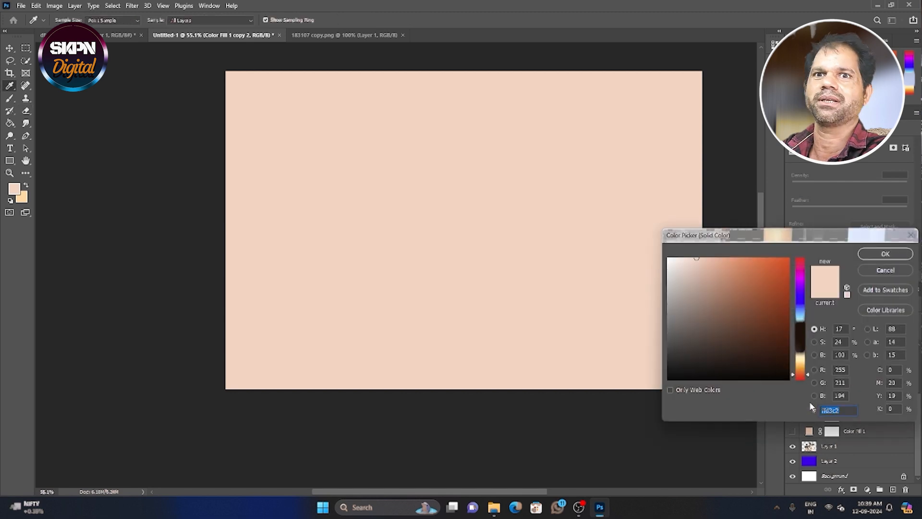
pyautogui.write('f4aa40')
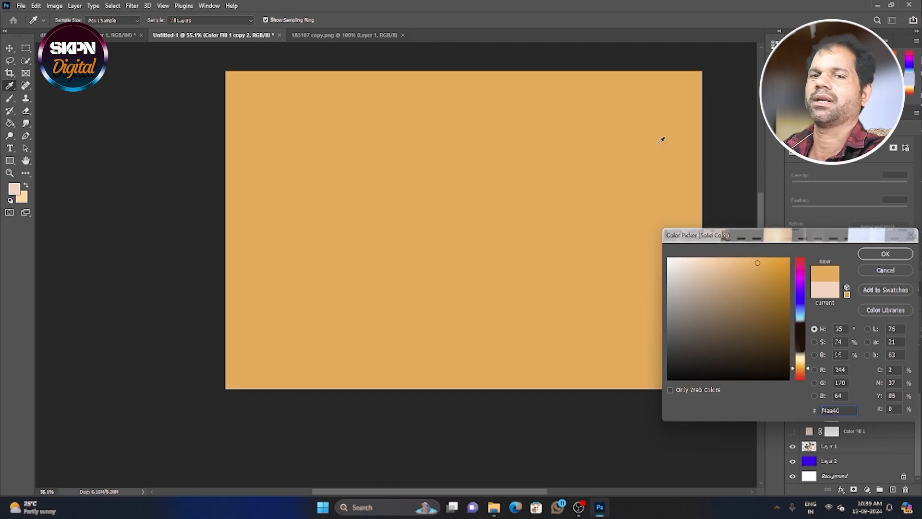
pyautogui.click(657, 139)
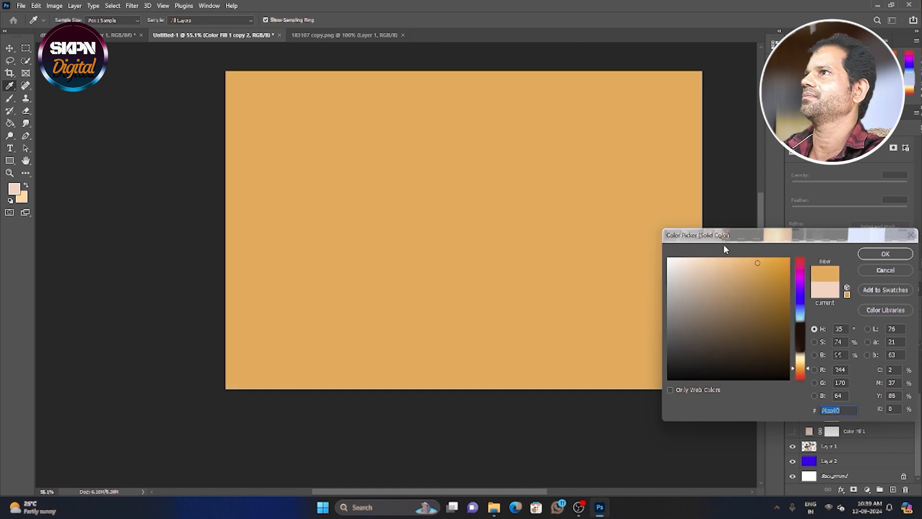
pyautogui.click(733, 260)
pyautogui.click(863, 253)
pyautogui.press('e')
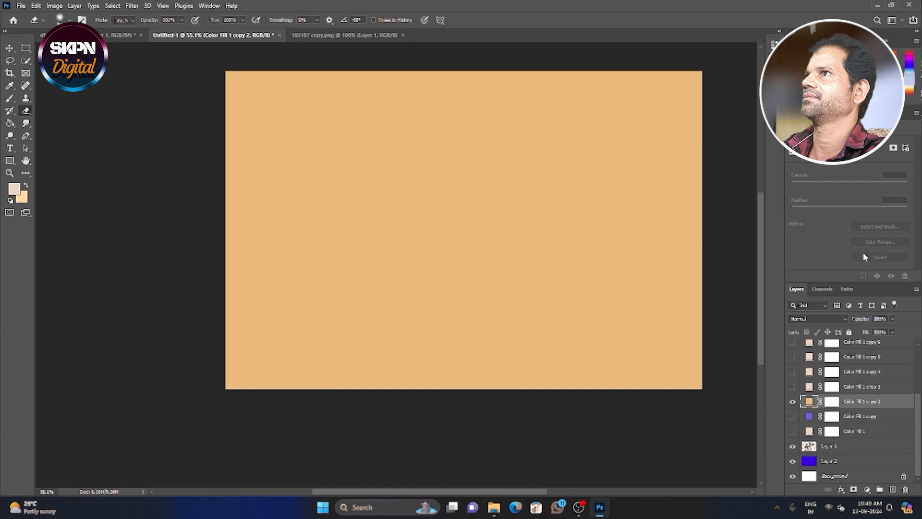
pyautogui.click(792, 403)
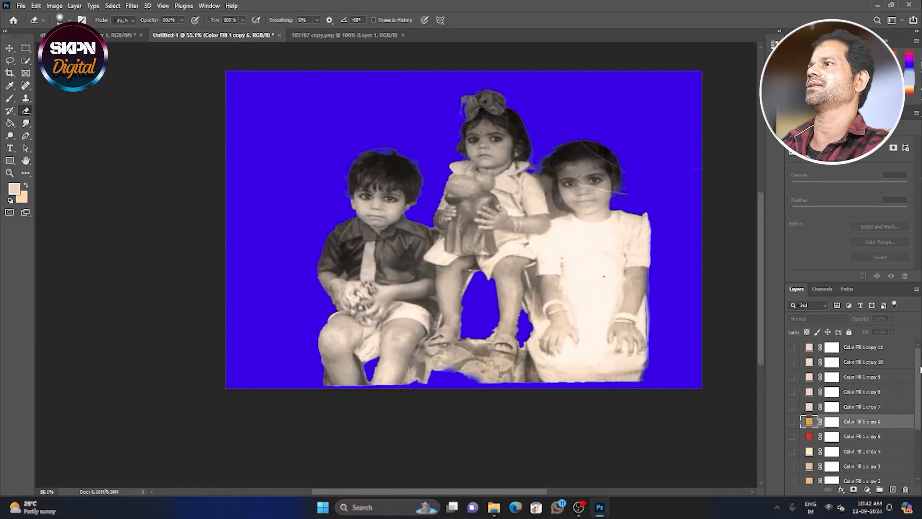
# Show the skin-tone Color Fill 1 layer and invert its layer mask to black.
pyautogui.moveTo(919, 369); pyautogui.dragTo(918, 415)
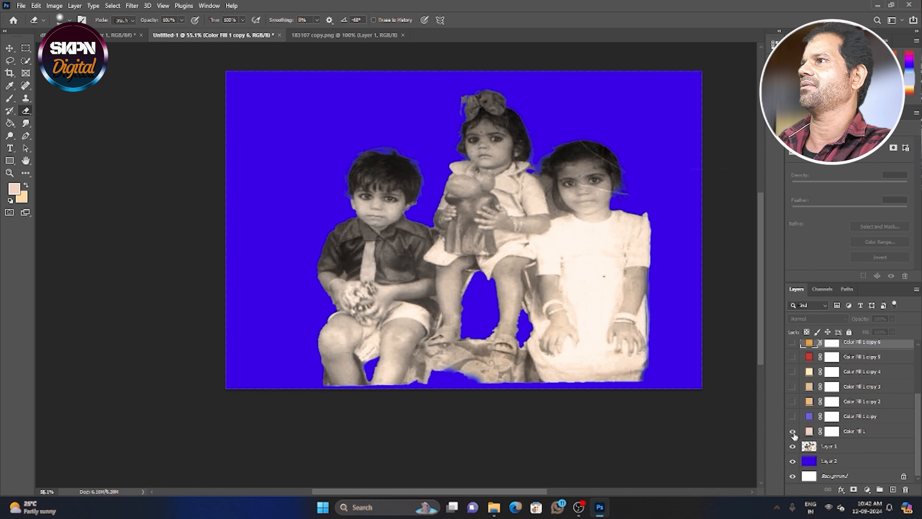
pyautogui.click(793, 432)
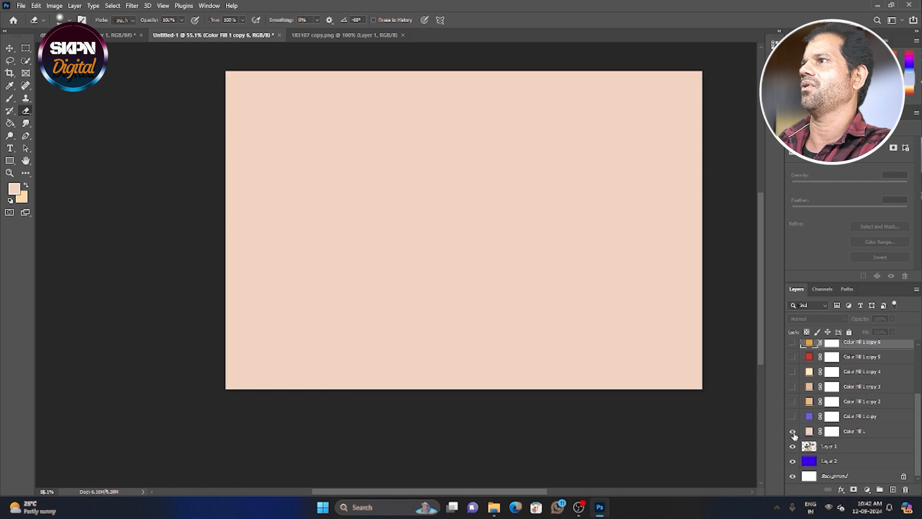
pyautogui.click(832, 432)
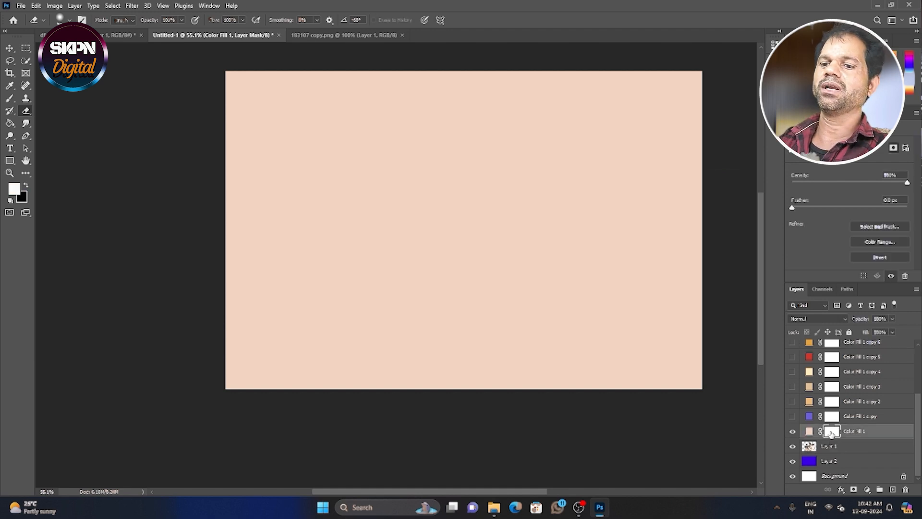
pyautogui.hotkey('ctrl', 'i')
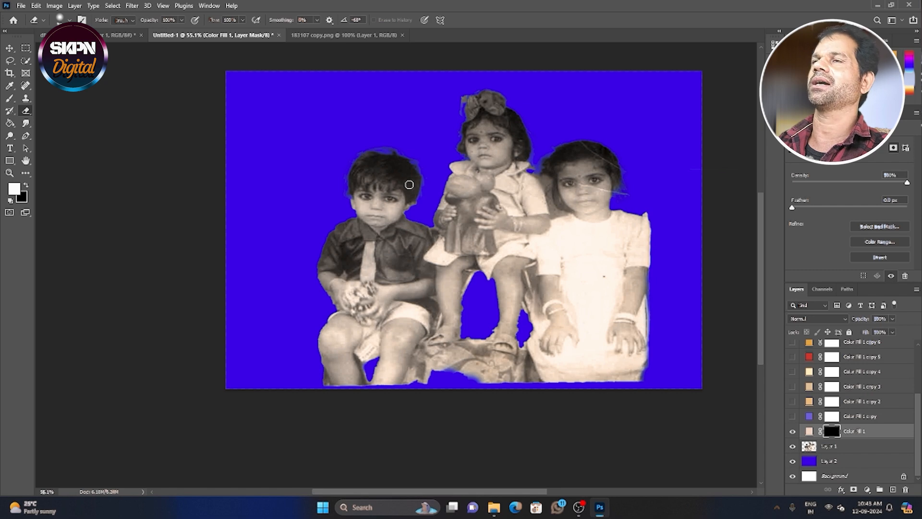
# Try different eraser brush sizes over the boy's face and check the brush's size and hardness settings.
pyautogui.moveTo(409, 185)
pyautogui.mouseDown()
pyautogui.moveTo(436, 229)
pyautogui.moveTo(552, 240)
pyautogui.moveTo(463, 253)
pyautogui.moveTo(552, 250)
pyautogui.moveTo(496, 263)
pyautogui.mouseUp()
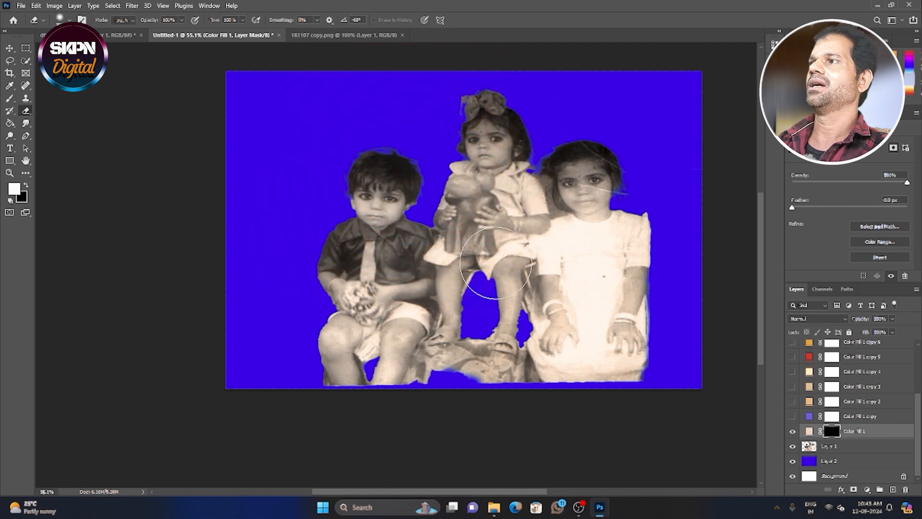
pyautogui.moveTo(391, 206)
pyautogui.mouseDown()
pyautogui.moveTo(482, 257)
pyautogui.moveTo(391, 211)
pyautogui.mouseUp()
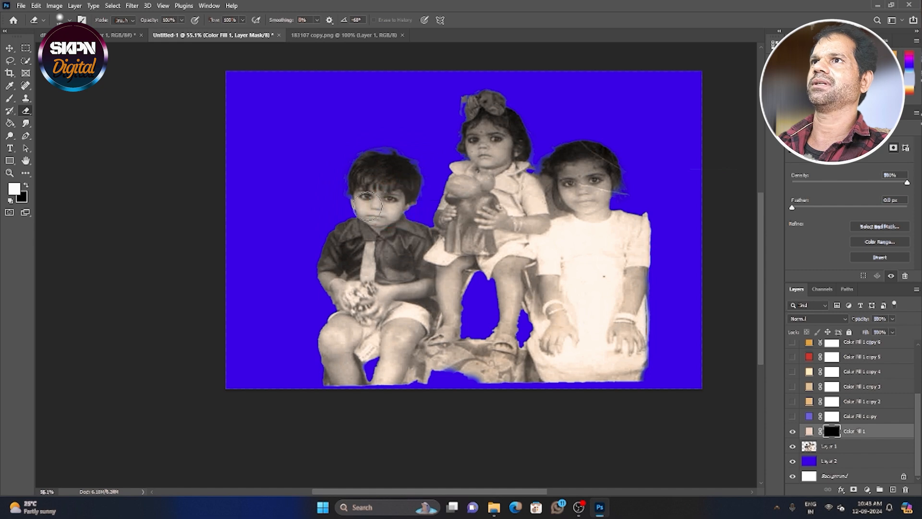
pyautogui.rightClick(391, 204)
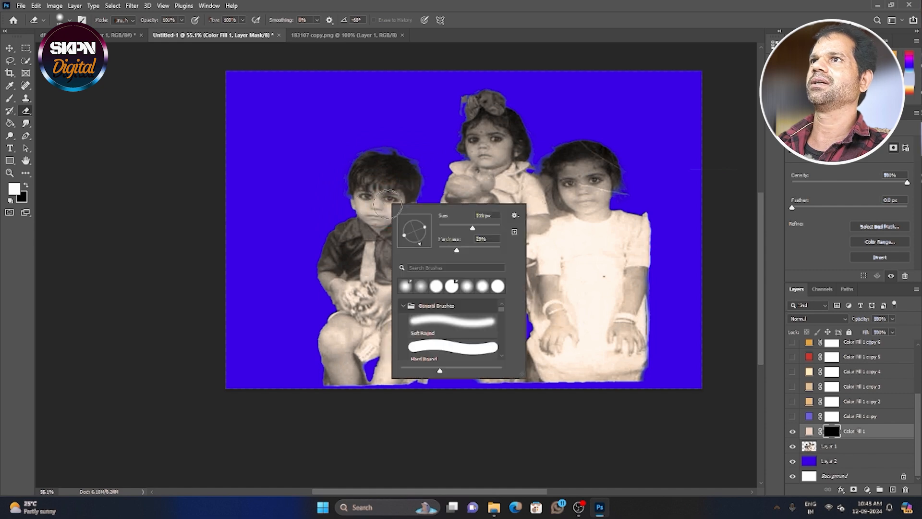
pyautogui.press('Escape')
pyautogui.scroll(8, 410, 226)
pyautogui.scroll(5, 373, 200)
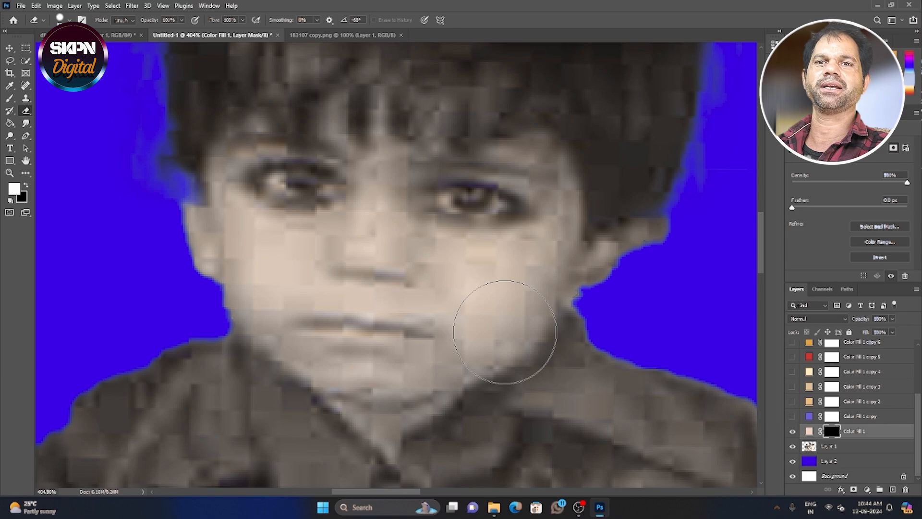
pyautogui.scroll(3, 475, 317)
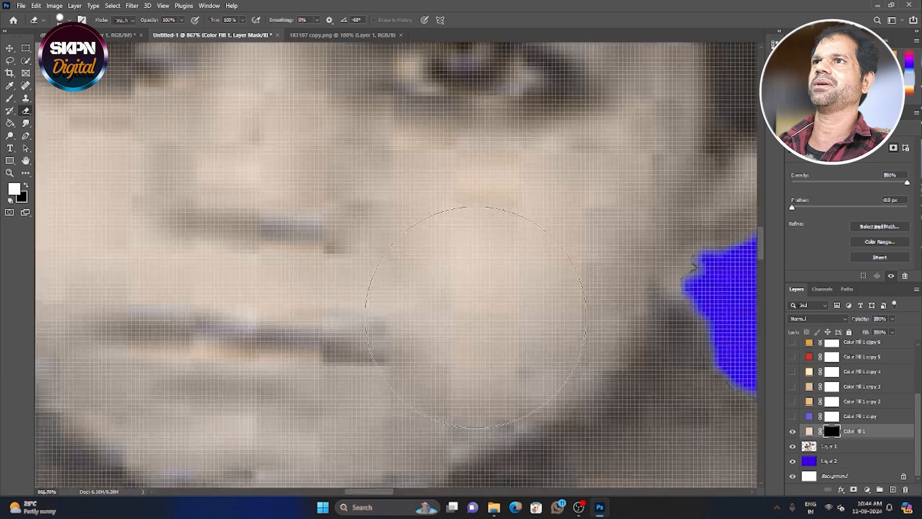
pyautogui.scroll(-2, 475, 316)
pyautogui.scroll(3, 475, 317)
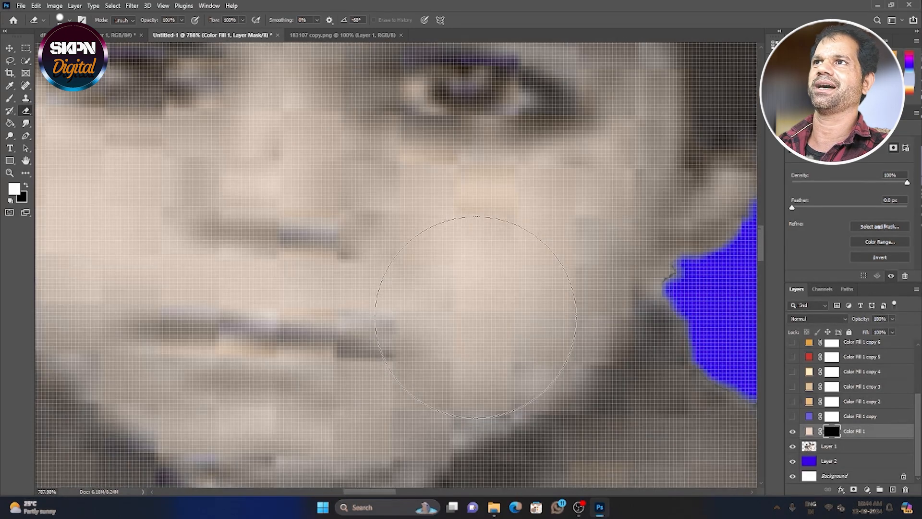
pyautogui.scroll(-4, 476, 317)
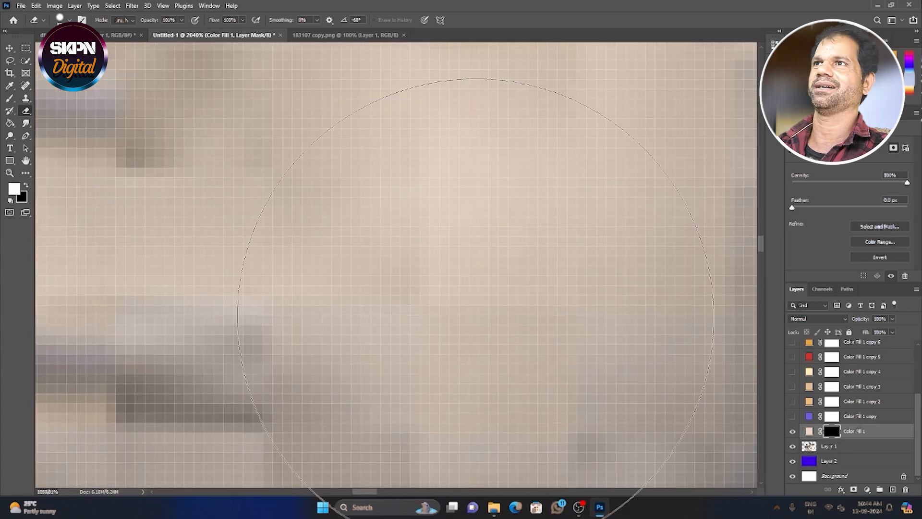
pyautogui.scroll(-1, 476, 317)
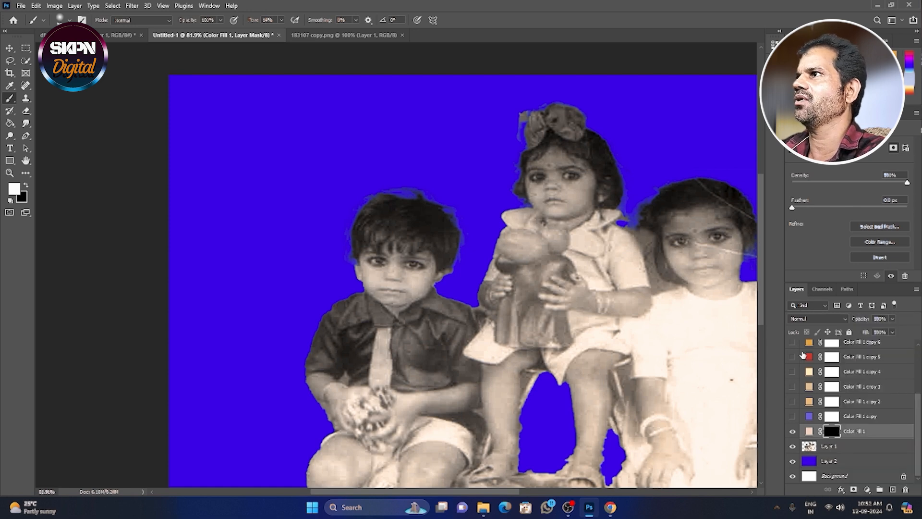
# Set the blend mode of Color Fill 1 and its copy layers to Color.
pyautogui.click(812, 319)
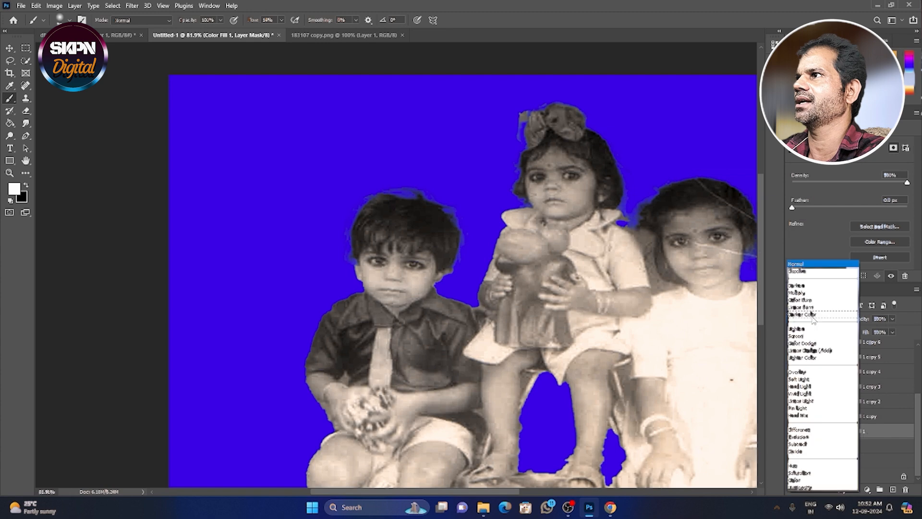
pyautogui.click(796, 480)
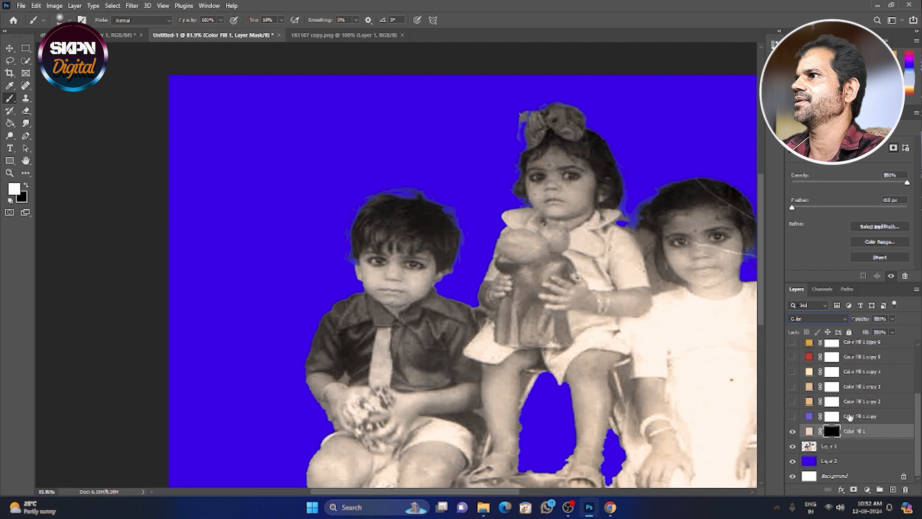
pyautogui.click(850, 417)
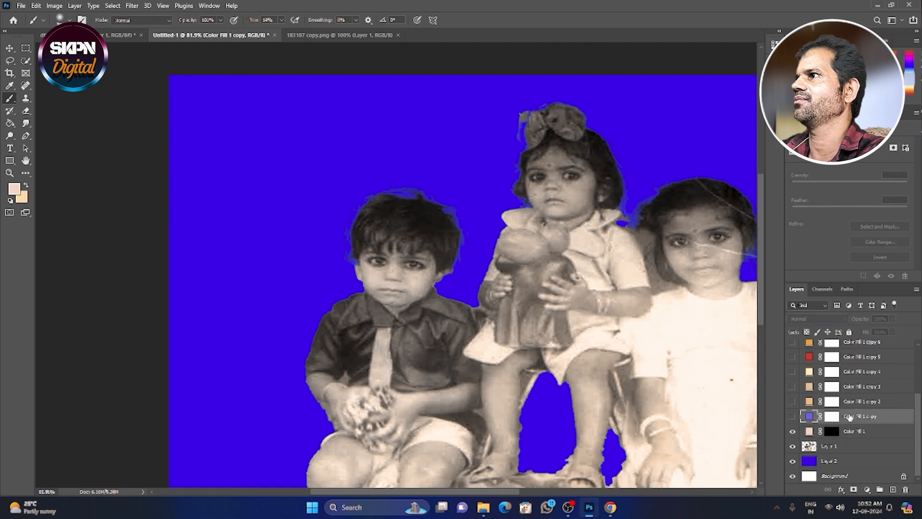
pyautogui.click(816, 301)
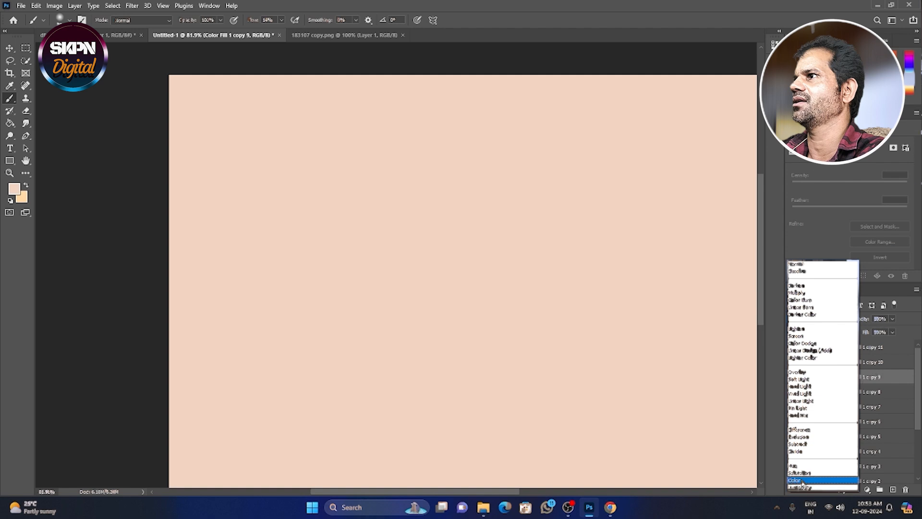
pyautogui.click(795, 480)
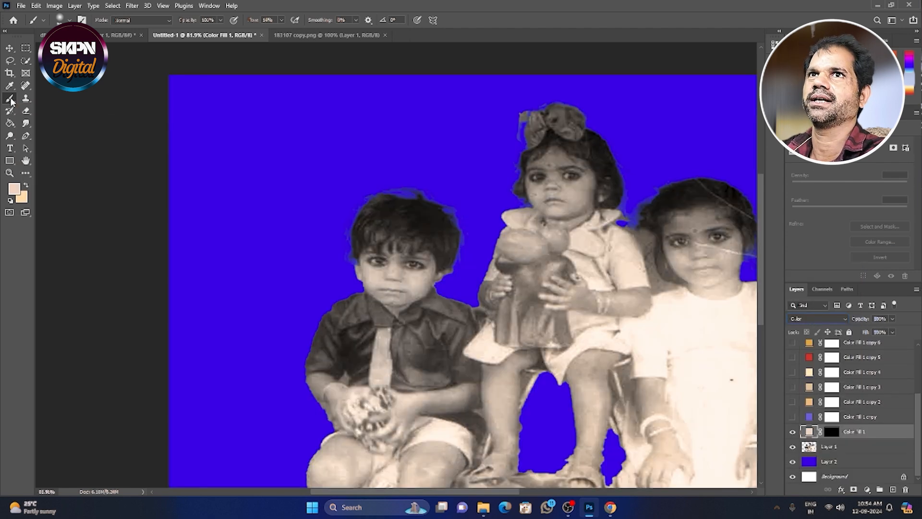
# Paint the Color Fill 1 layer mask white over the boy's face to reveal the skin tone.
pyautogui.click(832, 432)
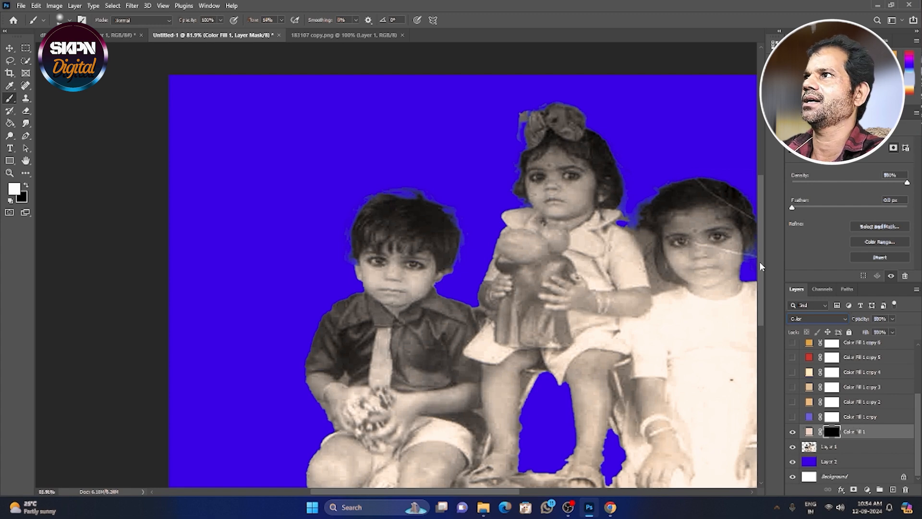
pyautogui.moveTo(760, 262); pyautogui.dragTo(765, 290)
pyautogui.scroll(10, 373, 177)
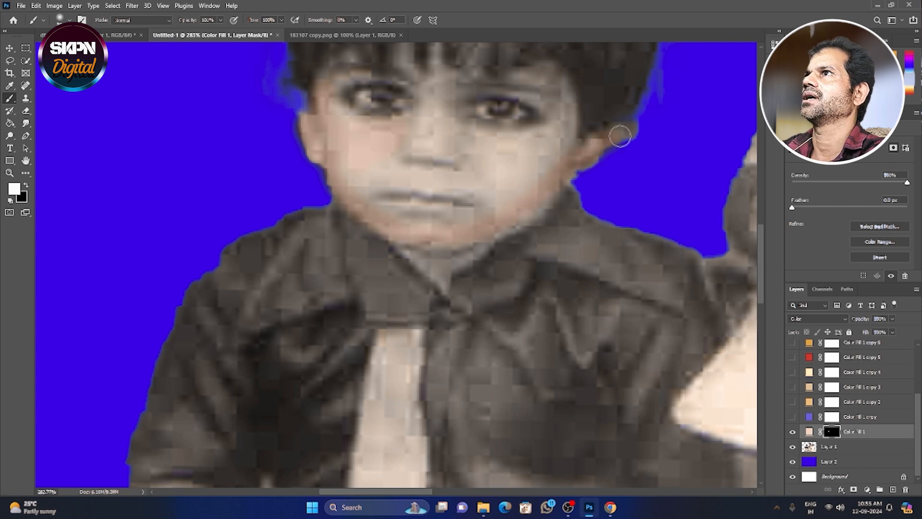
pyautogui.moveTo(545, 127); pyautogui.dragTo(538, 284)
pyautogui.moveTo(500, 316); pyautogui.dragTo(506, 139)
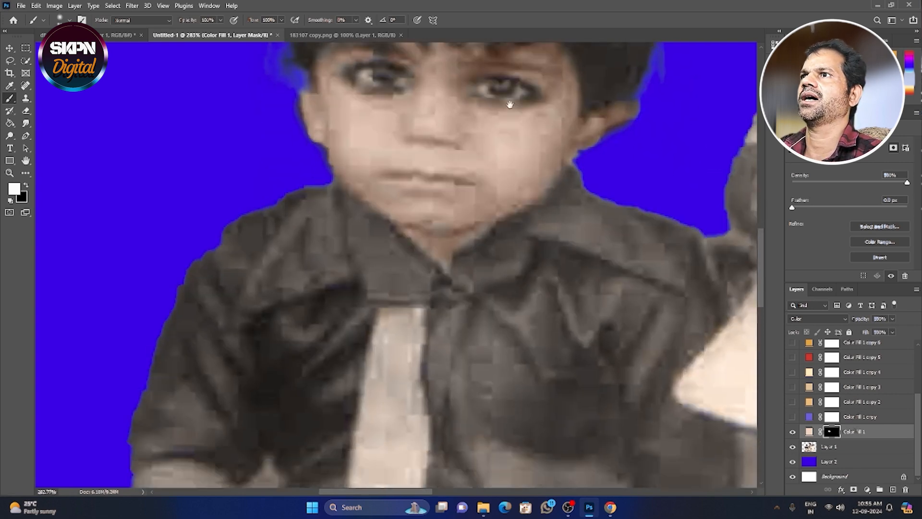
# Extend the white painting on the Color Fill 1 mask over the boy's arms, hands and legs.
pyautogui.moveTo(473, 422); pyautogui.dragTo(471, 263)
pyautogui.moveTo(397, 351); pyautogui.dragTo(414, 226)
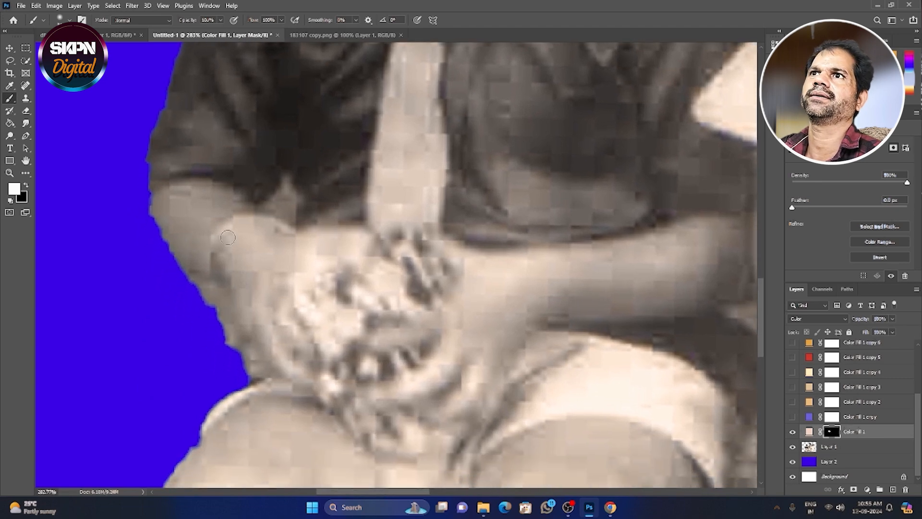
pyautogui.rightClick(228, 237)
pyautogui.moveTo(245, 232); pyautogui.dragTo(248, 232)
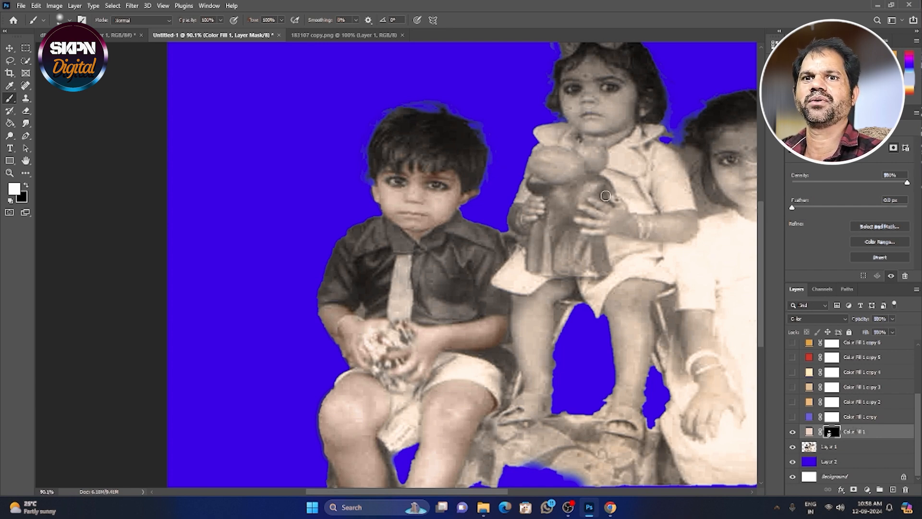
# Paint the skin tone onto the middle girl's face through the Color Fill 1 mask.
pyautogui.moveTo(607, 165); pyautogui.dragTo(465, 262)
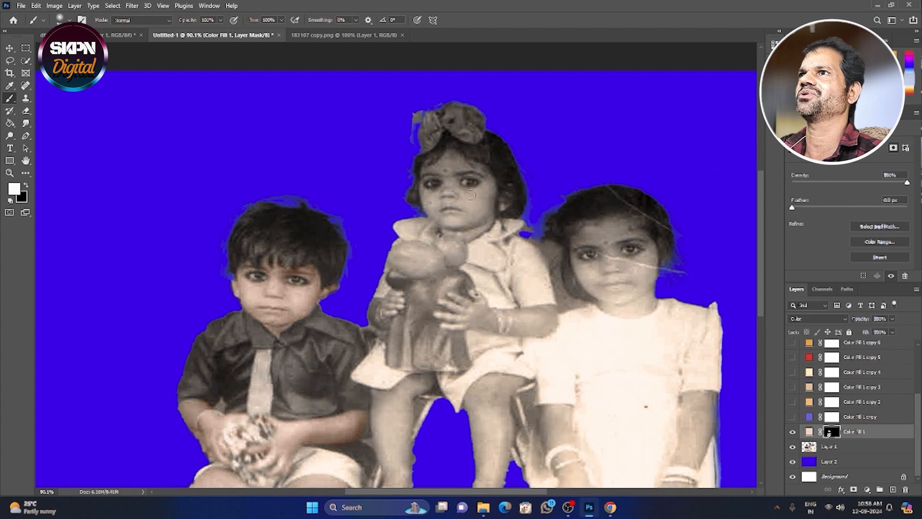
pyautogui.scroll(5, 485, 198)
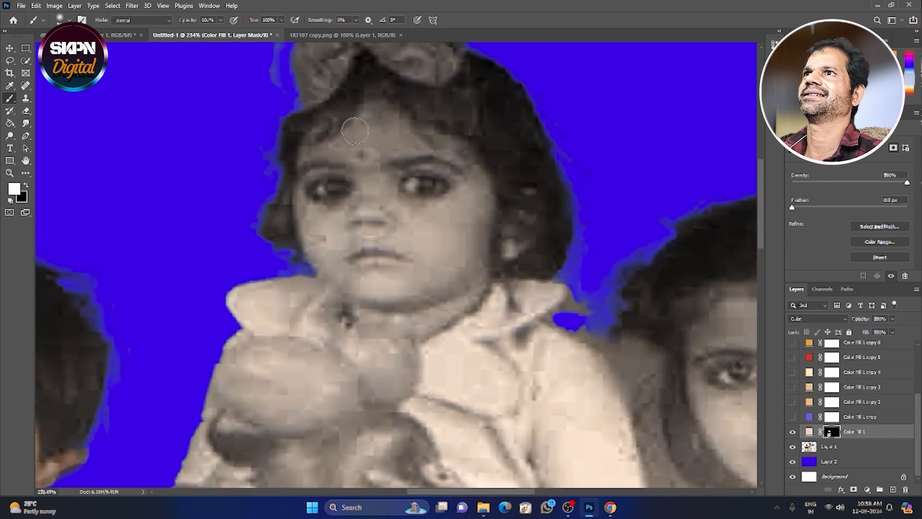
pyautogui.moveTo(355, 131)
pyautogui.mouseDown()
pyautogui.moveTo(386, 119)
pyautogui.moveTo(469, 161)
pyautogui.moveTo(481, 235)
pyautogui.moveTo(450, 280)
pyautogui.moveTo(457, 211)
pyautogui.mouseUp()
# Paint the skin tone over the middle girl's arms, hands and legs and the other girl's exposed skin on the same mask.
pyautogui.scroll(-5, 456, 211)
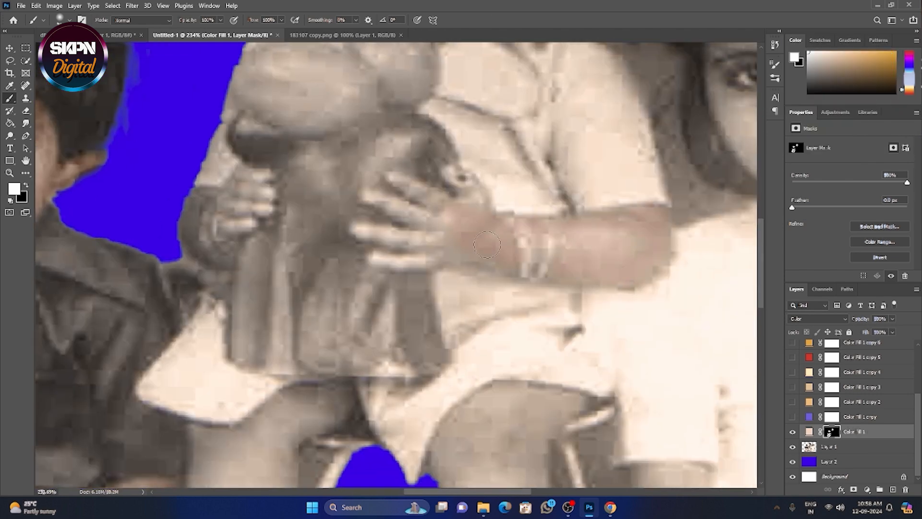
pyautogui.rightClick(489, 239)
pyautogui.moveTo(547, 263); pyautogui.dragTo(543, 264)
pyautogui.moveTo(447, 208); pyautogui.dragTo(415, 218)
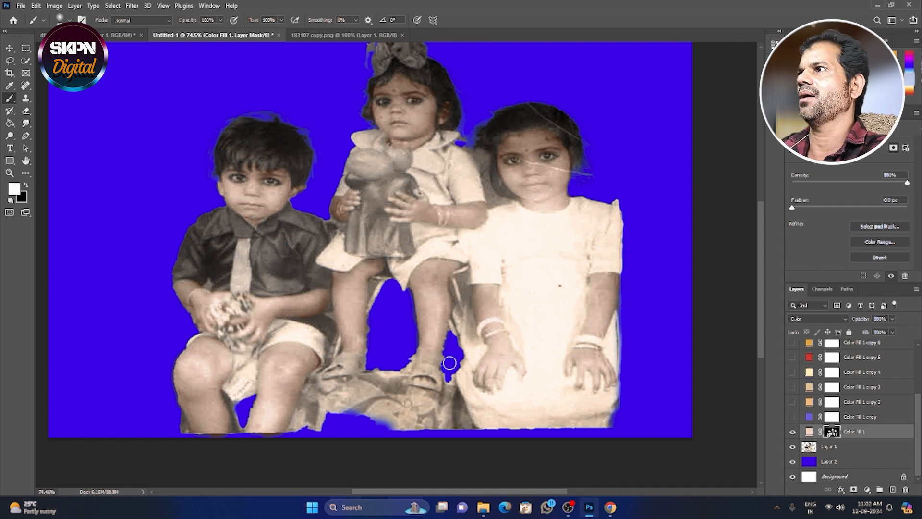
# Show the blue-violet Color Fill 1 copy layer, invert its mask to black, and paint the boy's shirt white on the mask.
pyautogui.click(792, 416)
pyautogui.click(832, 417)
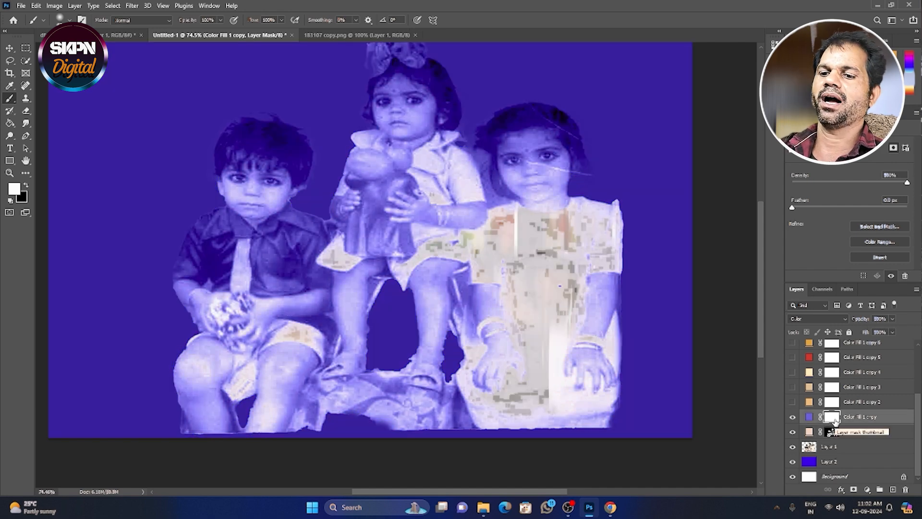
pyautogui.hotkey('ctrl', 'i')
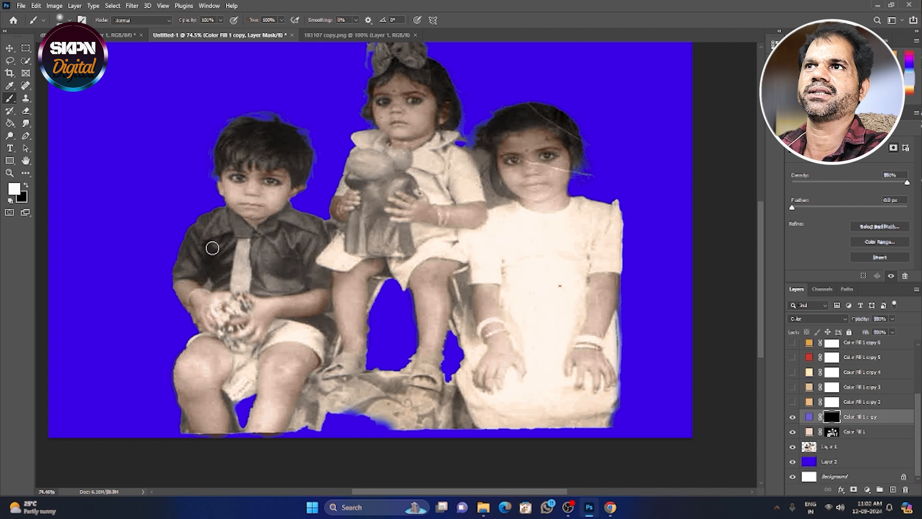
pyautogui.rightClick(212, 248)
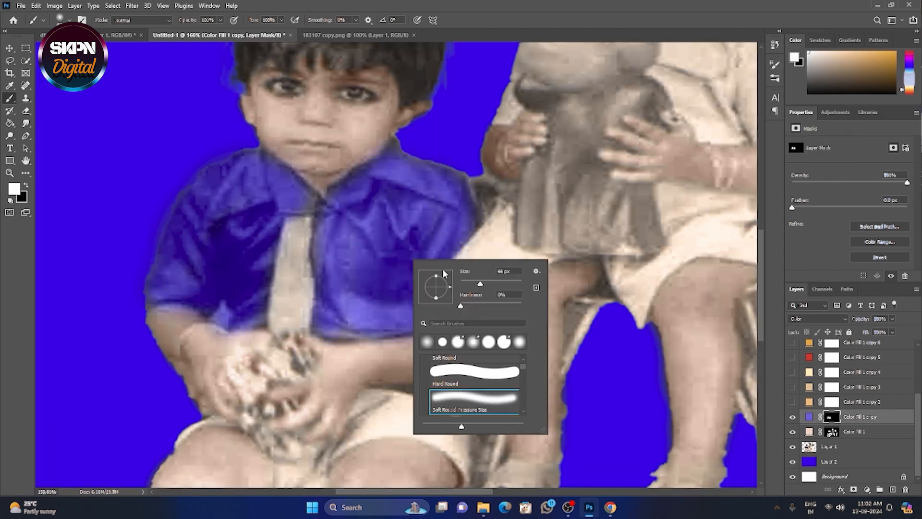
pyautogui.press('Escape')
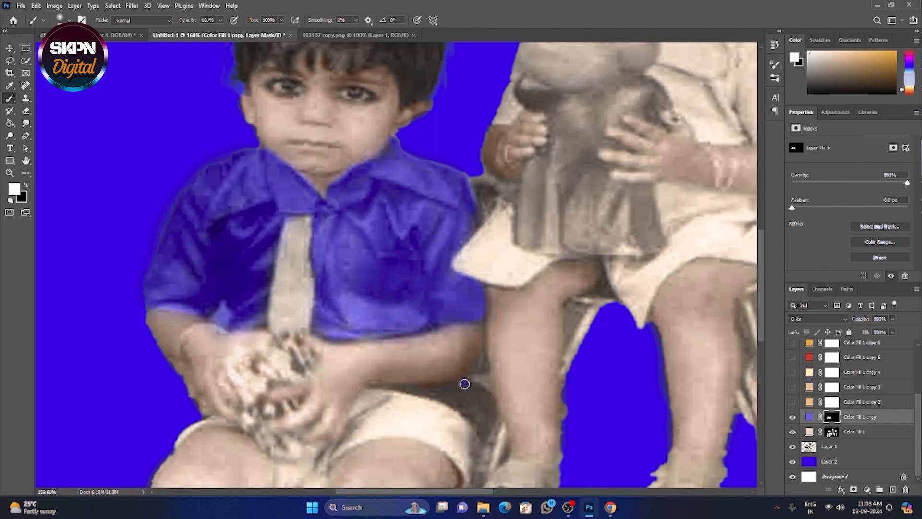
# Show the light orange Color Fill 1 copy 2 layer and invert its layer mask to black.
pyautogui.scroll(-2, 524, 352)
pyautogui.click(792, 401)
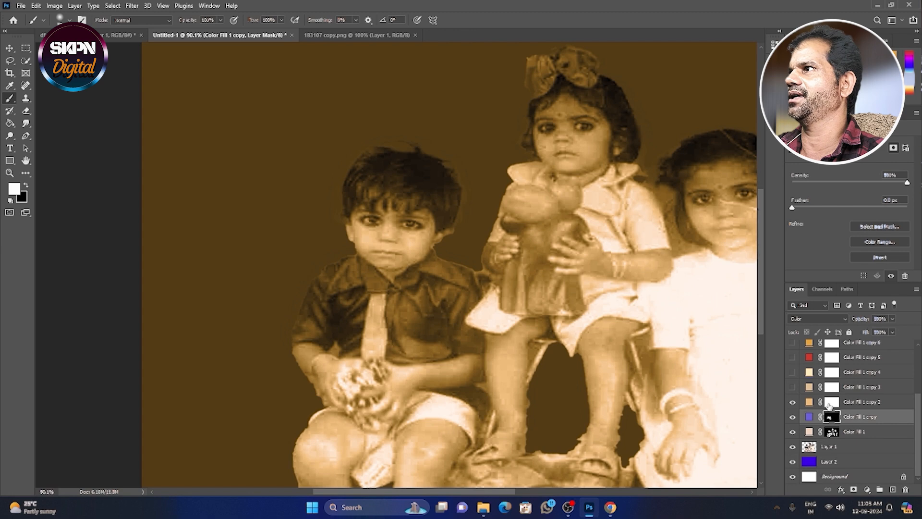
pyautogui.click(835, 403)
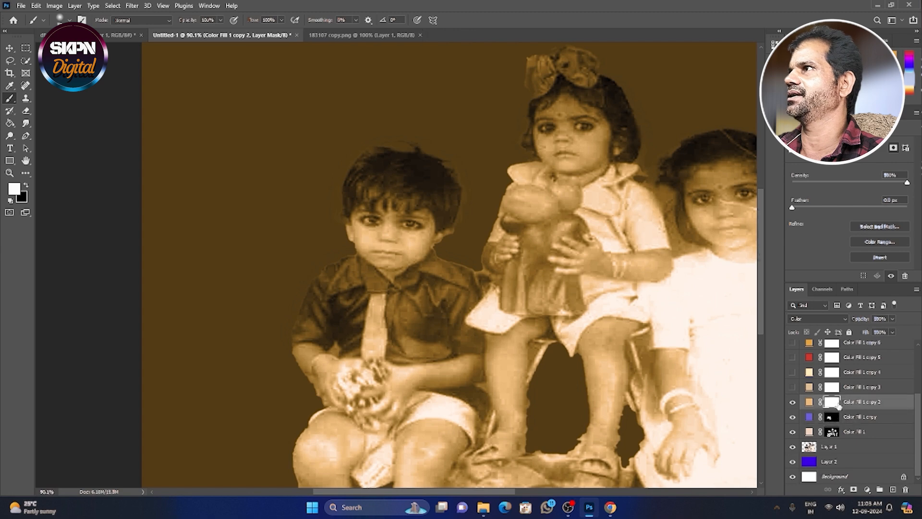
pyautogui.click(870, 258)
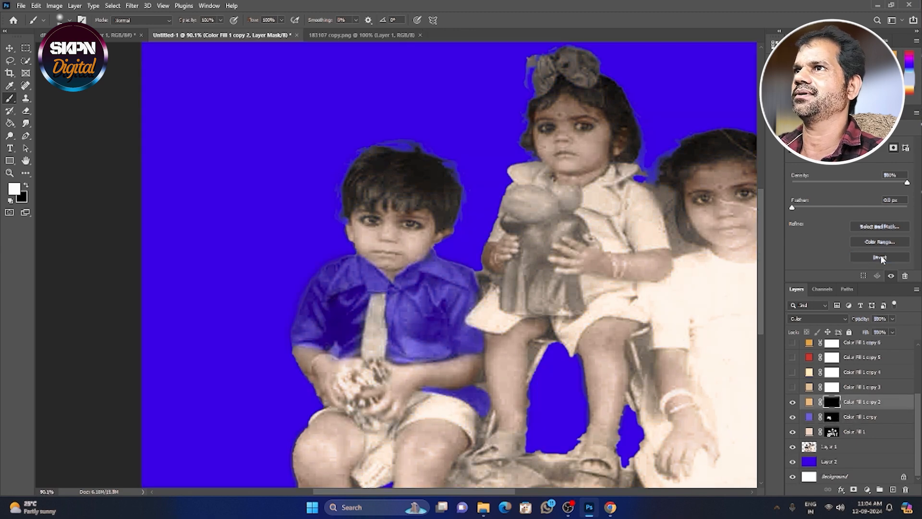
pyautogui.hscroll(3, 403, 278)
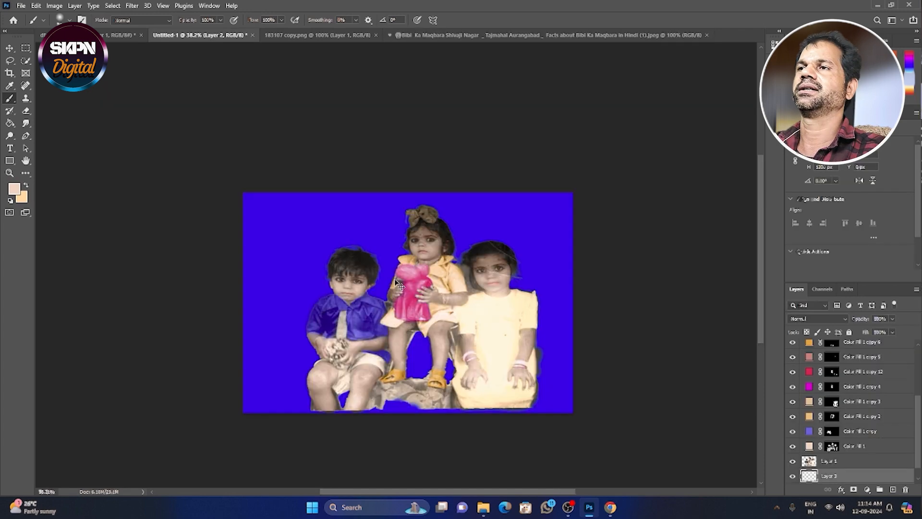
# Place the Bibi Ka Maqbara archway picture behind the children in the Untitled-1 document.
pyautogui.hotkey('ctrl', 'v')
pyautogui.press('v')
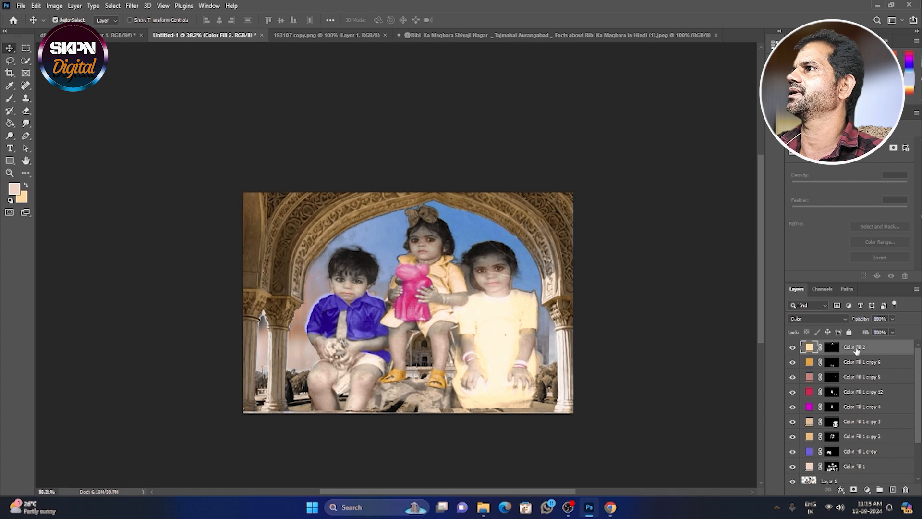
# Merge all layers from Color Fill 2 down to Layer 1 into one layer.
pyautogui.scroll(-3, 918, 391)
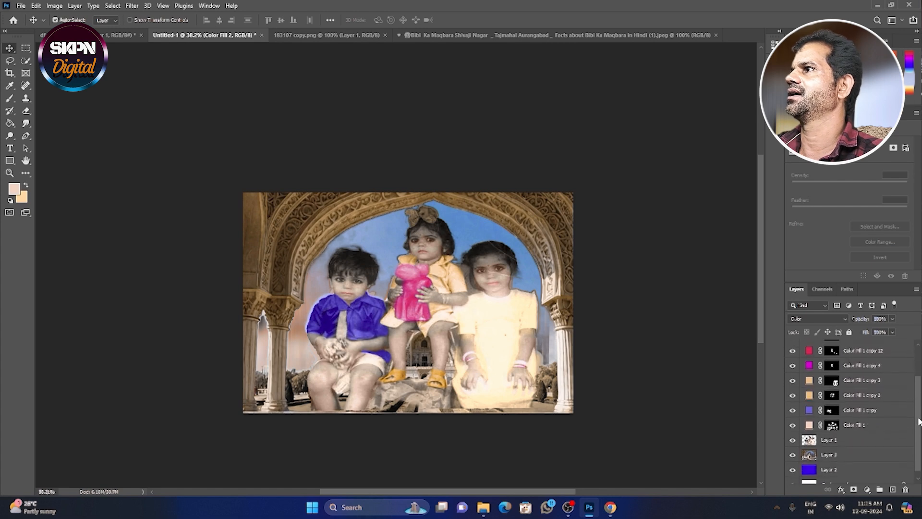
pyautogui.keyDown('shift'); pyautogui.click(854, 436); pyautogui.keyUp('shift')
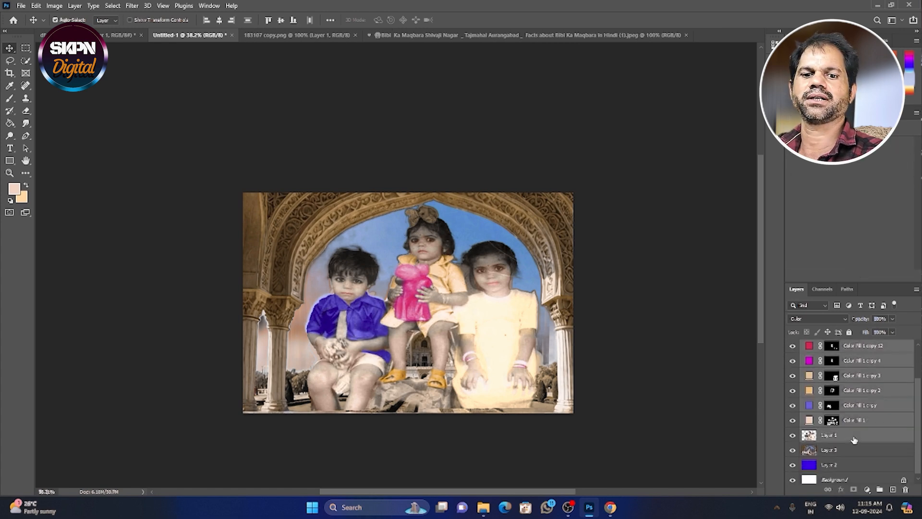
pyautogui.hotkey('ctrl', 'e')
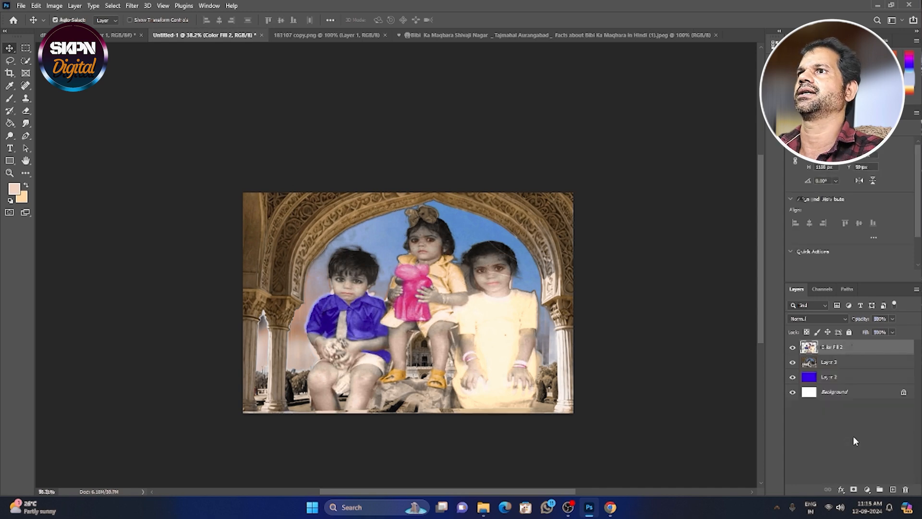